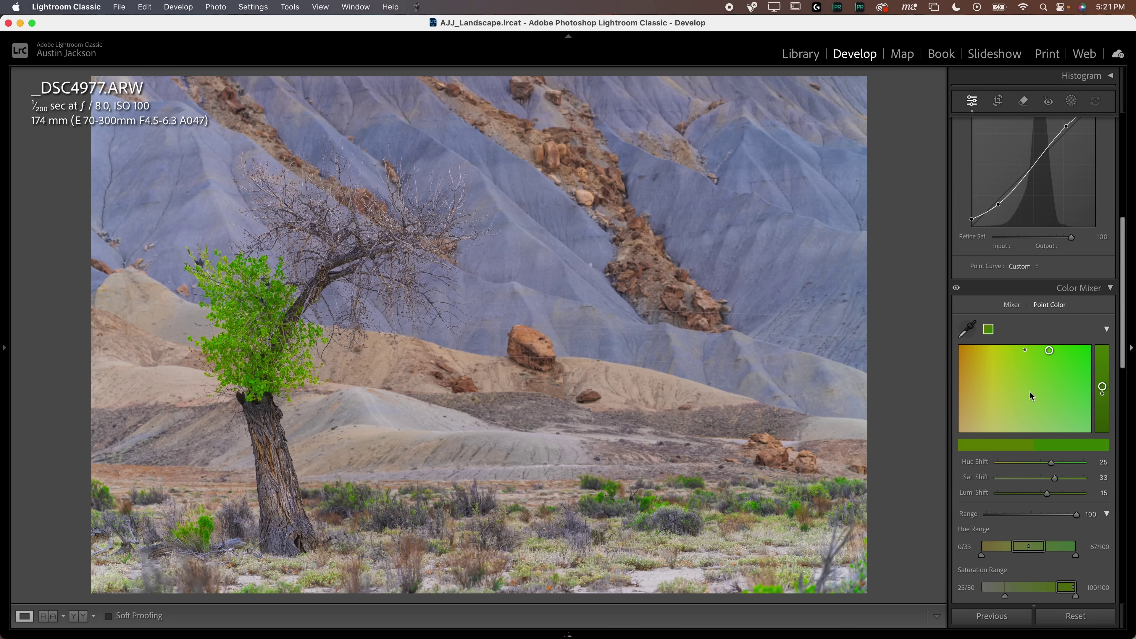
# - Shift the tree's sampled leaf green by Hue 25, Saturation 33 and Luminance 15 in Point Color
pyautogui.scroll(10, 1031, 395)
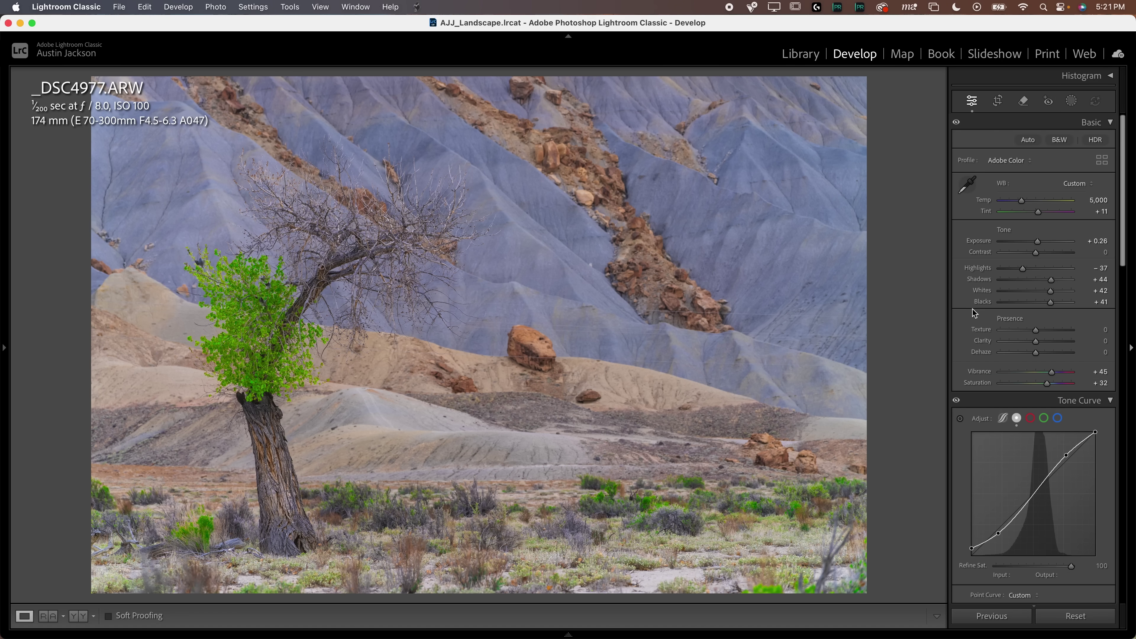
# - Compare the Color Mixer effect, narrow the green swatch's Range to 1, then delete the swatch
pyautogui.scroll(-10, 994, 318)
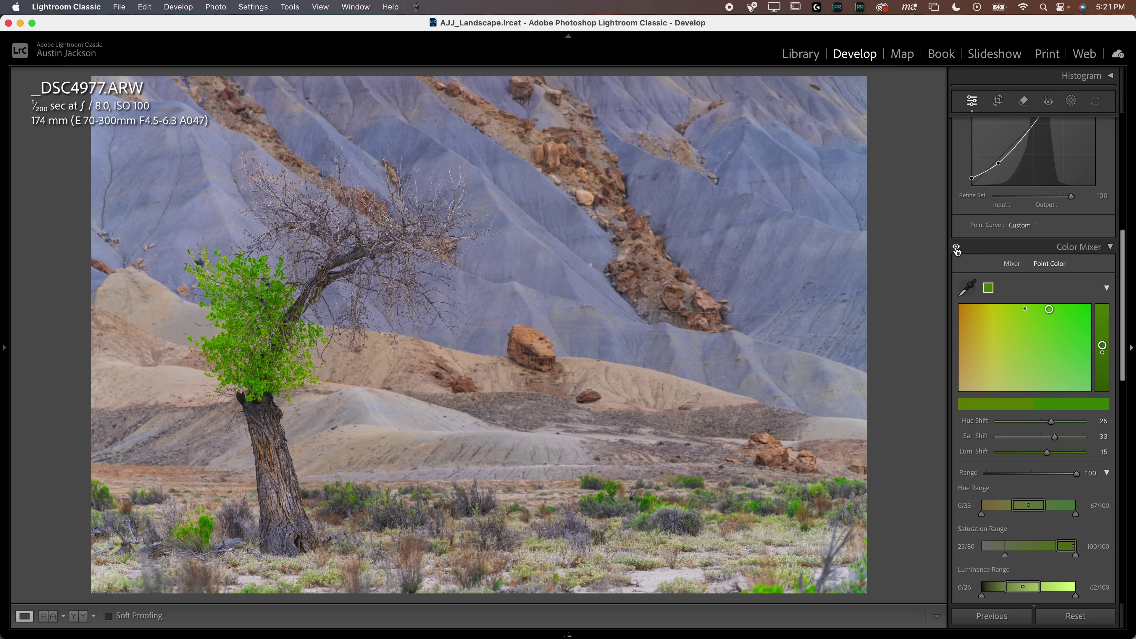
pyautogui.click(956, 248)
pyautogui.click(956, 248)
pyautogui.moveTo(1017, 473); pyautogui.dragTo(1091, 477)
pyautogui.rightClick(992, 292)
pyautogui.click(1003, 308)
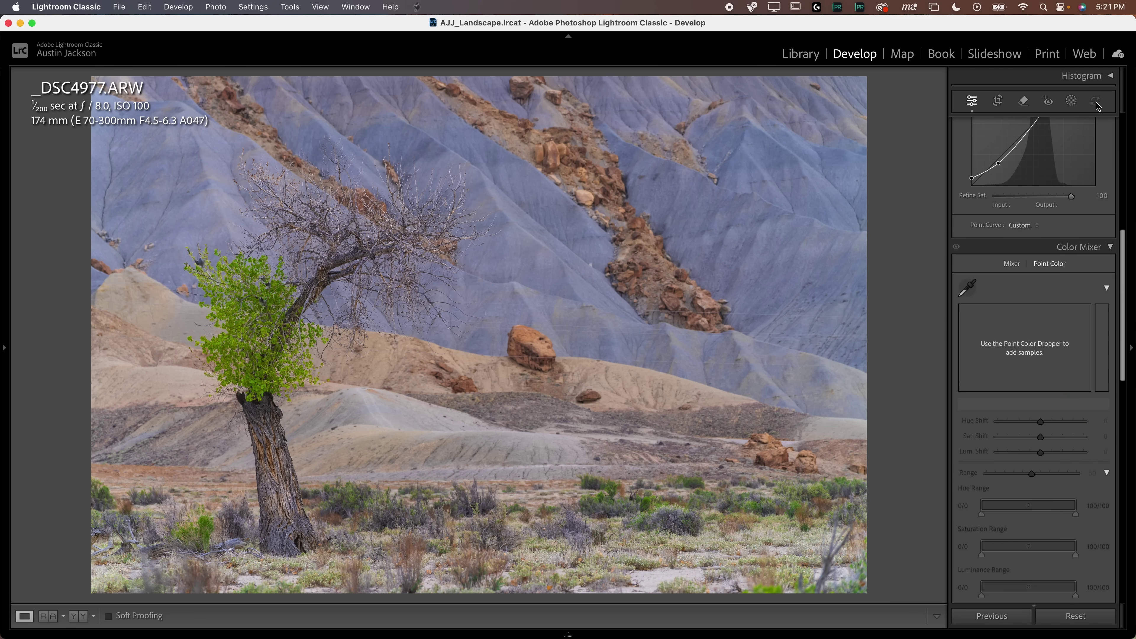
pyautogui.click(1072, 106)
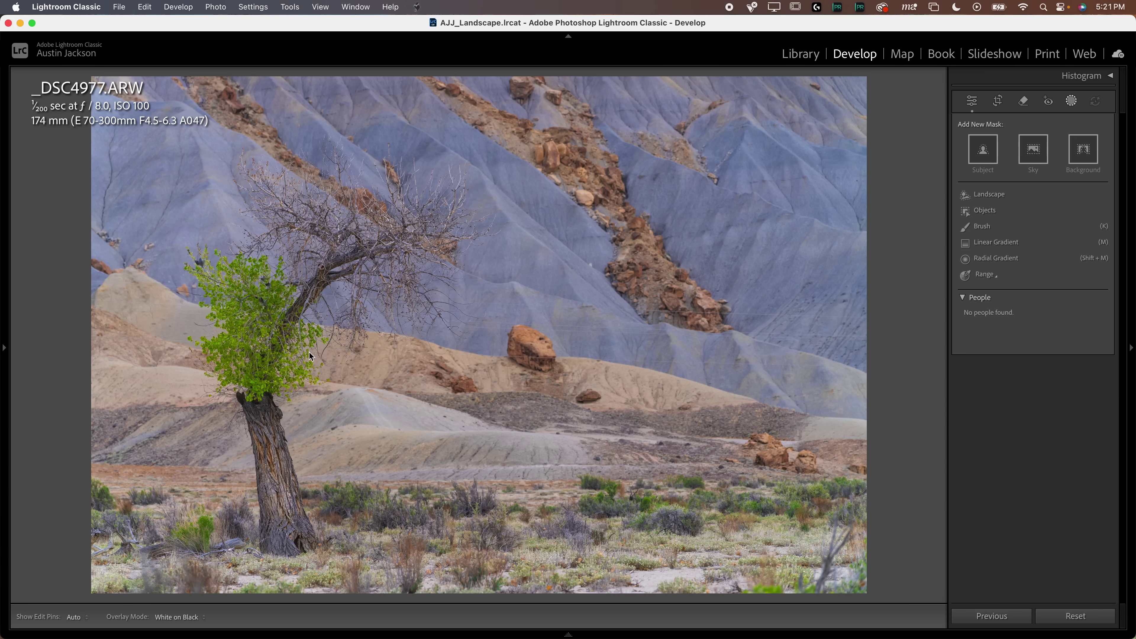
# - Paint a brush mask over the tree on the left, trying and undoing an exposure boost
pyautogui.click(977, 226)
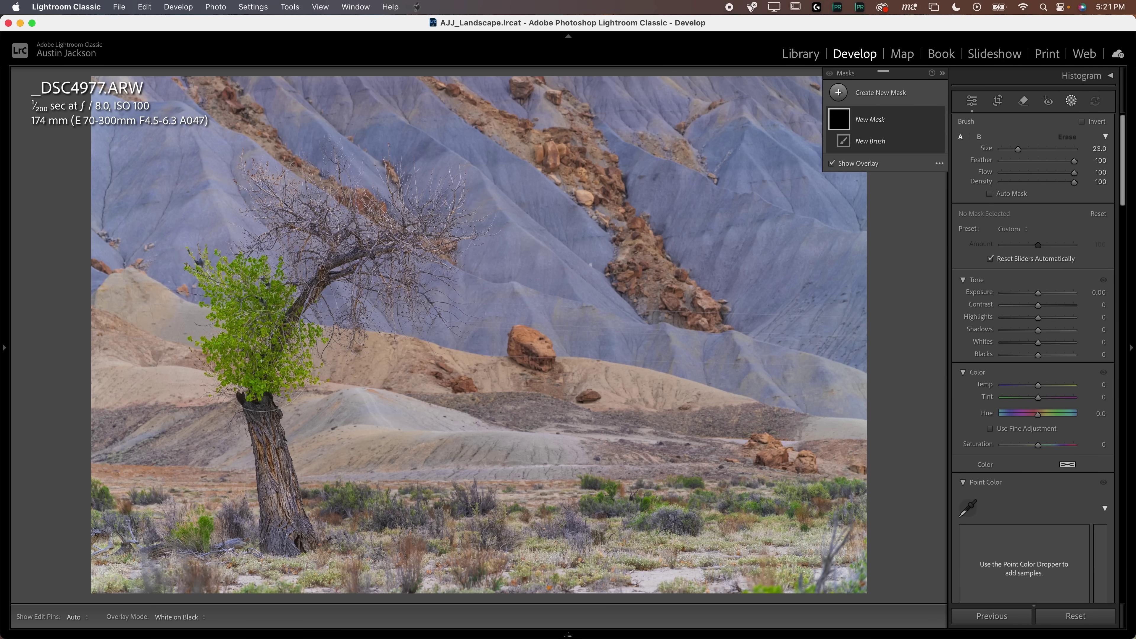
pyautogui.moveTo(246, 342)
pyautogui.mouseDown()
pyautogui.moveTo(256, 287)
pyautogui.moveTo(207, 284)
pyautogui.moveTo(210, 300)
pyautogui.moveTo(261, 292)
pyautogui.mouseUp()
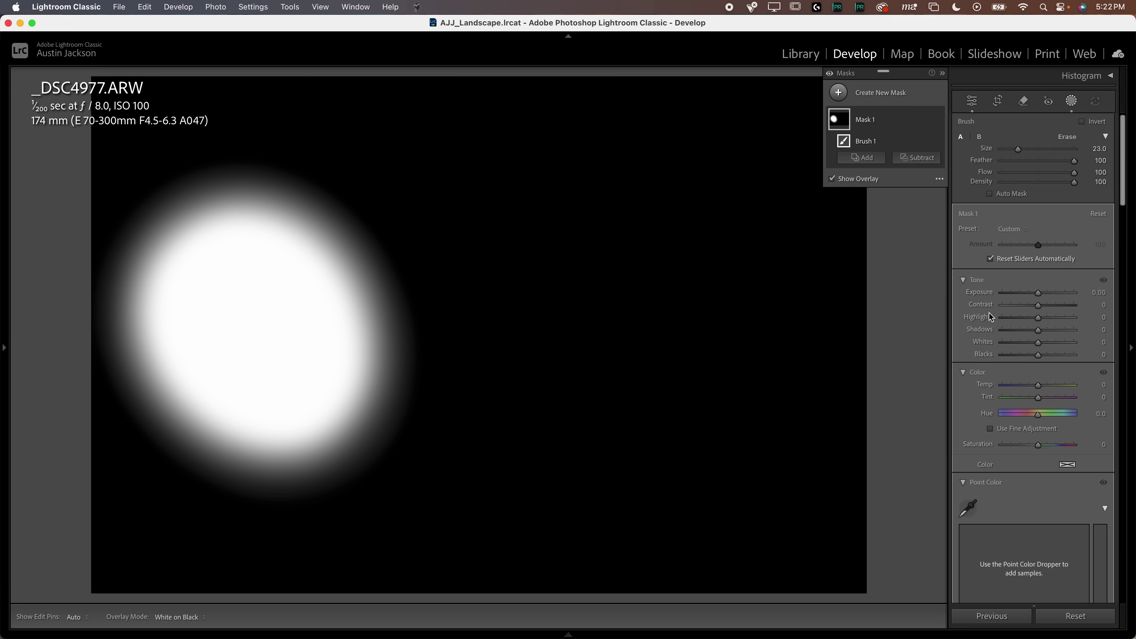
pyautogui.scroll(-5, 989, 315)
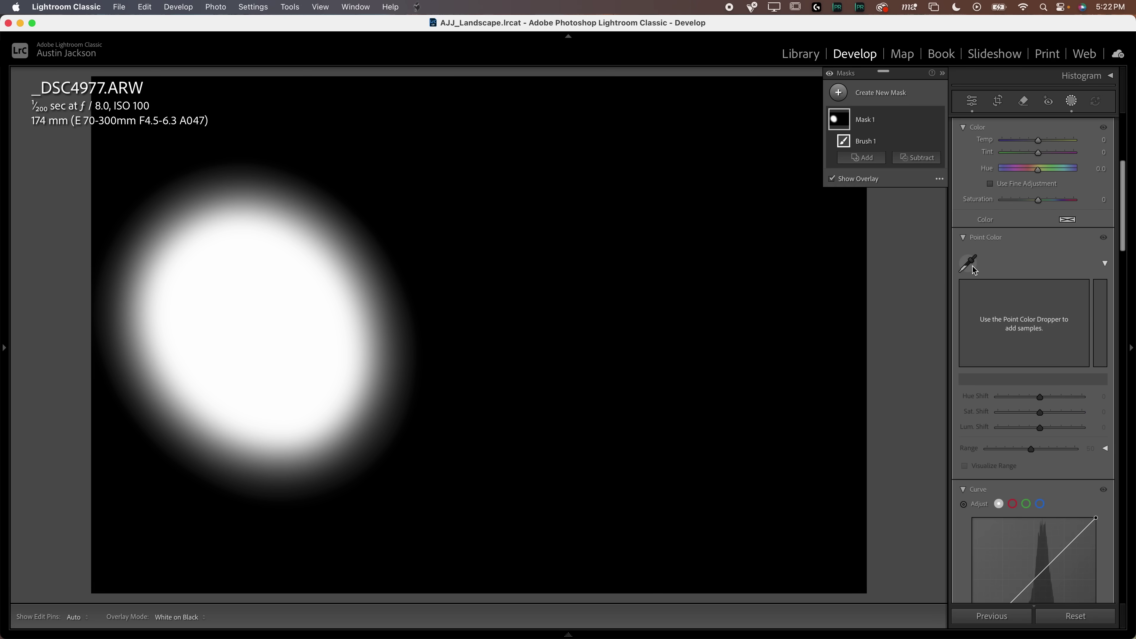
pyautogui.click(968, 263)
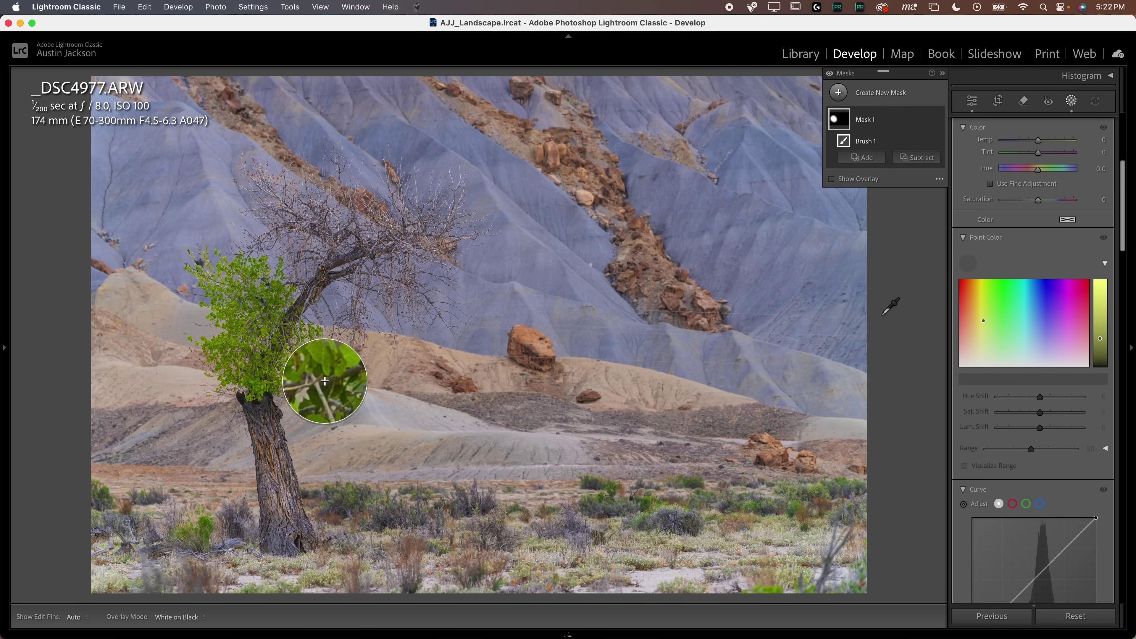
pyautogui.scroll(5, 996, 309)
pyautogui.moveTo(1038, 292); pyautogui.dragTo(1046, 293)
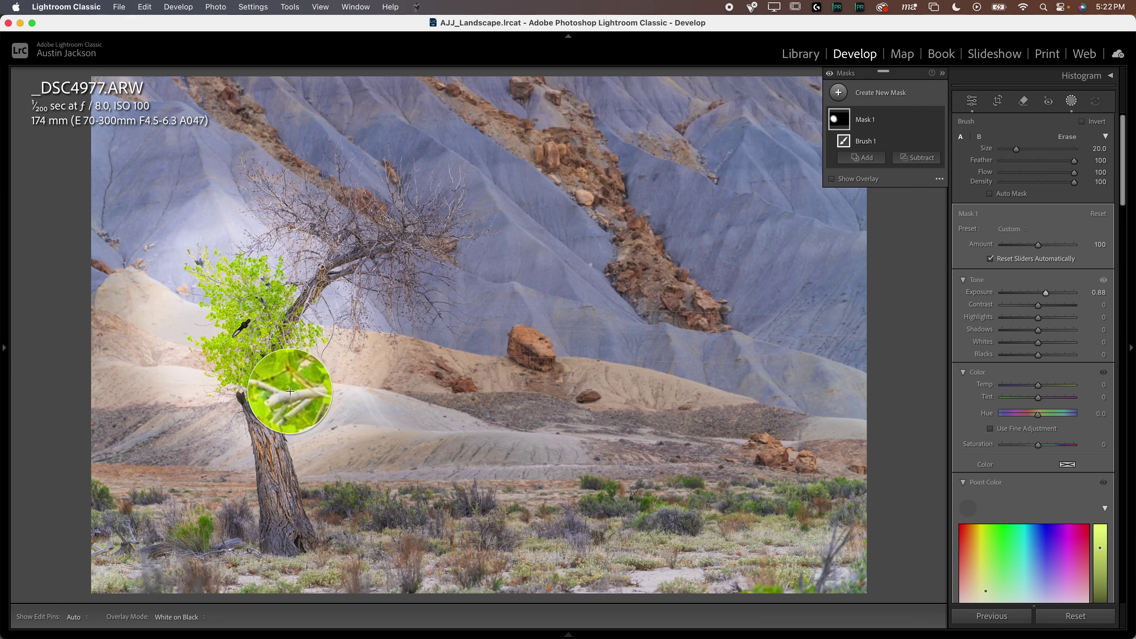
pyautogui.press('super+z')
pyautogui.press('o')
pyautogui.scroll(-3, 990, 377)
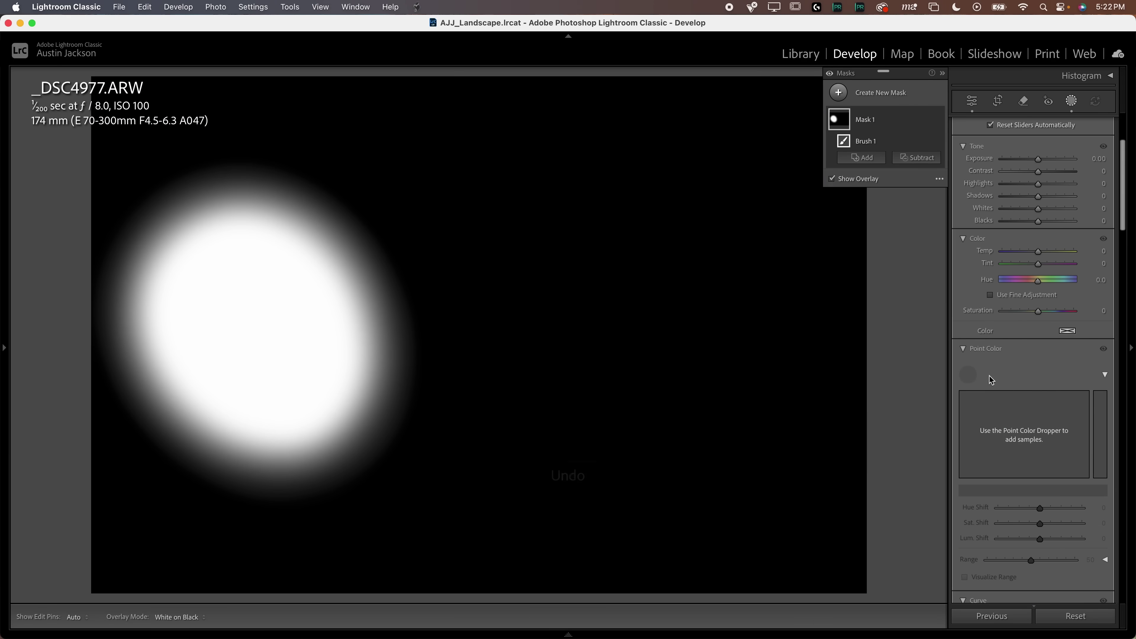
# - Sample the tree's leaf green in the mask's Point Color and shift it to Hue 9, Sat 3, Lum 26
pyautogui.click(977, 368)
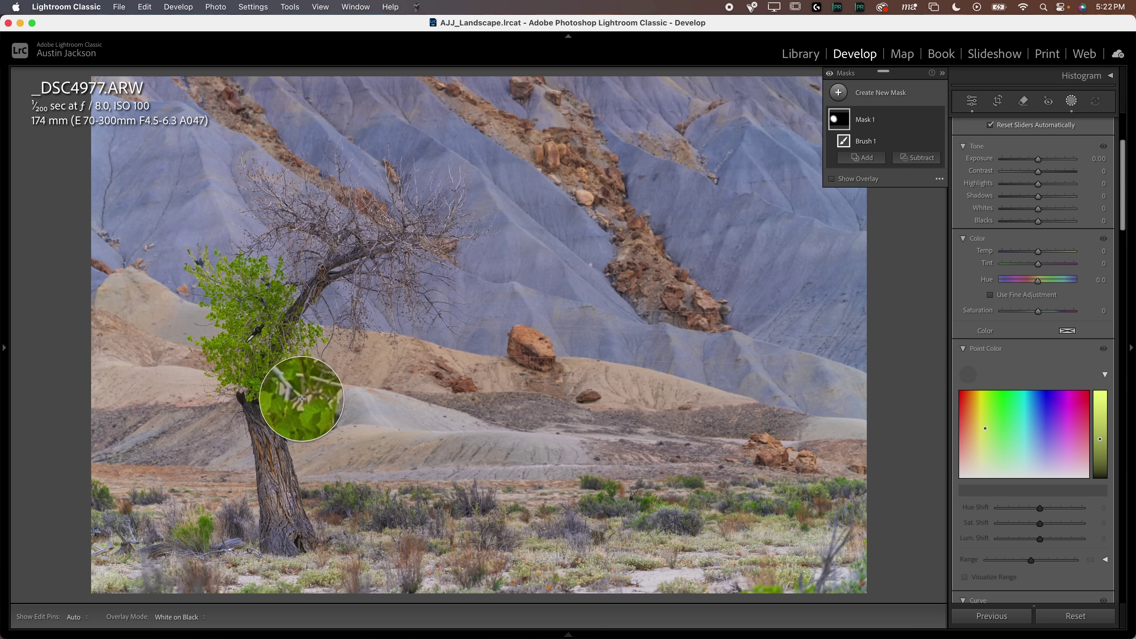
pyautogui.click(232, 339)
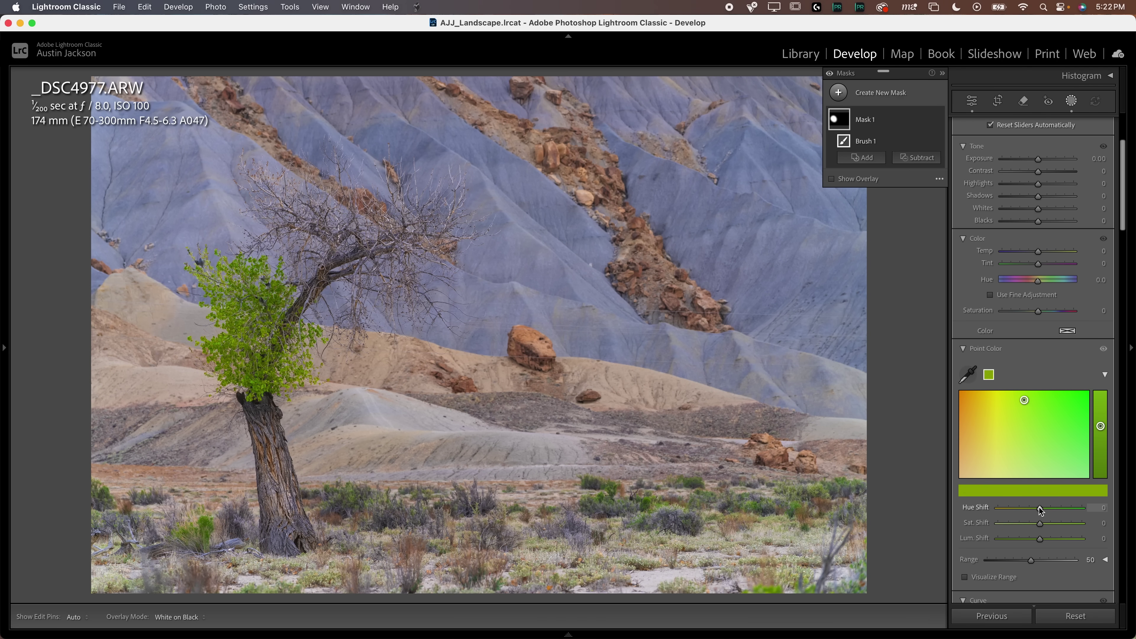
pyautogui.moveTo(1039, 508)
pyautogui.mouseDown()
pyautogui.moveTo(1070, 509)
pyautogui.moveTo(948, 510)
pyautogui.moveTo(1071, 509)
pyautogui.moveTo(1085, 525)
pyautogui.moveTo(1009, 514)
pyautogui.moveTo(1095, 509)
pyautogui.moveTo(1059, 508)
pyautogui.moveTo(1038, 528)
pyautogui.moveTo(1049, 540)
pyautogui.moveTo(1044, 508)
pyautogui.moveTo(1044, 527)
pyautogui.mouseUp()
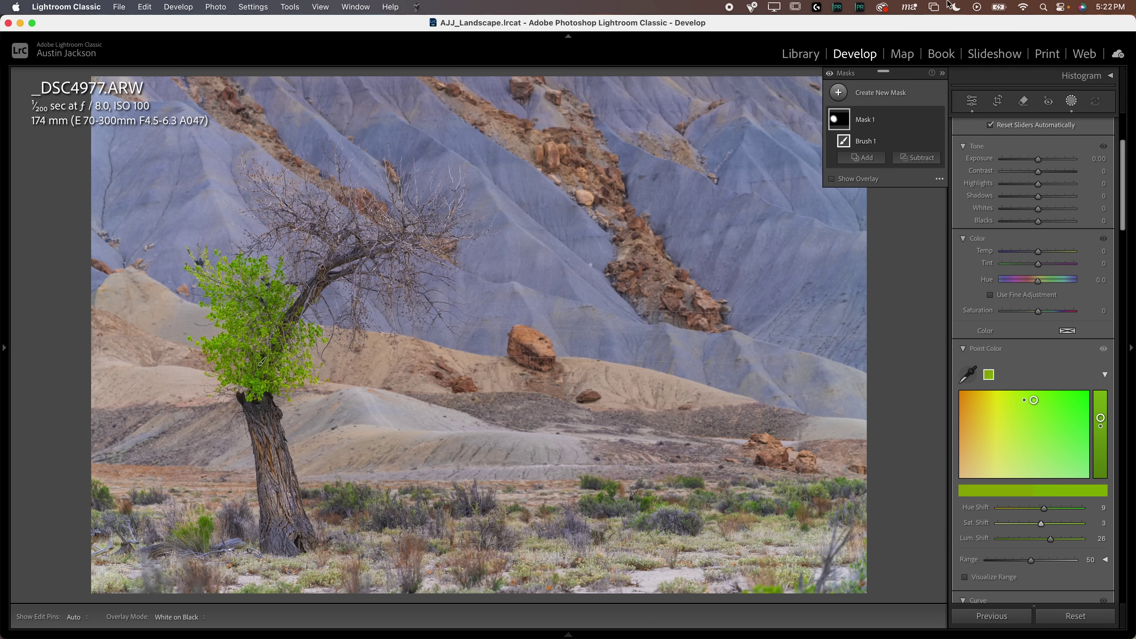
pyautogui.click(830, 74)
# - Show the tree mask again and raise the sampled green's Saturation Shift to 13
pyautogui.click(830, 75)
pyautogui.moveTo(1043, 524); pyautogui.dragTo(1046, 524)
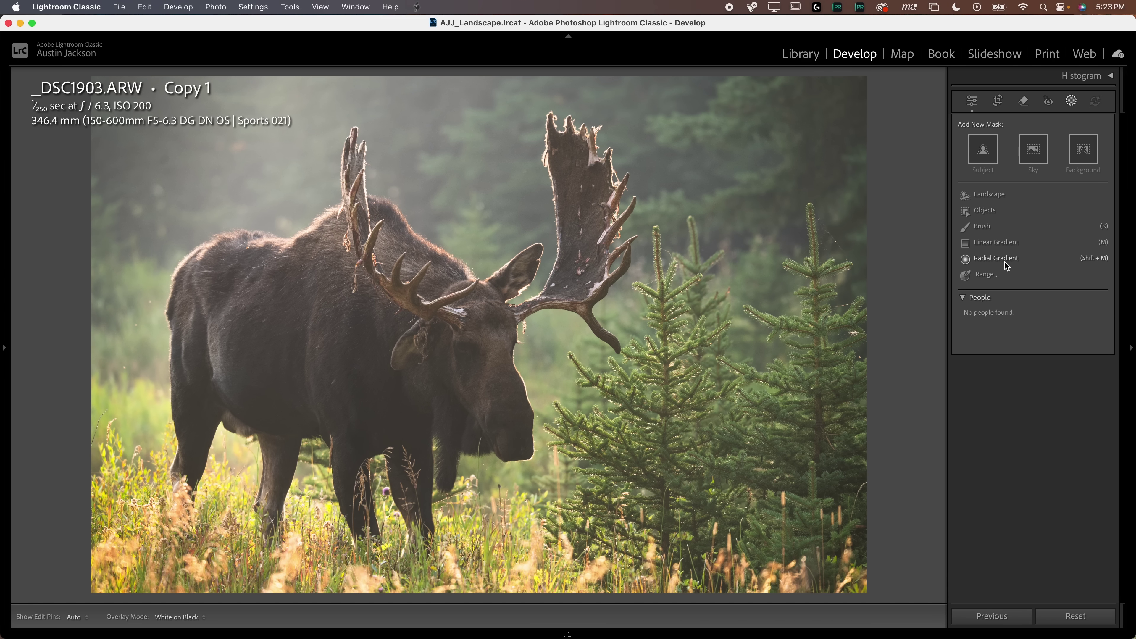
# - Draw a radial gradient and reshape it over the moose photo's upper area and antlers
pyautogui.click(996, 259)
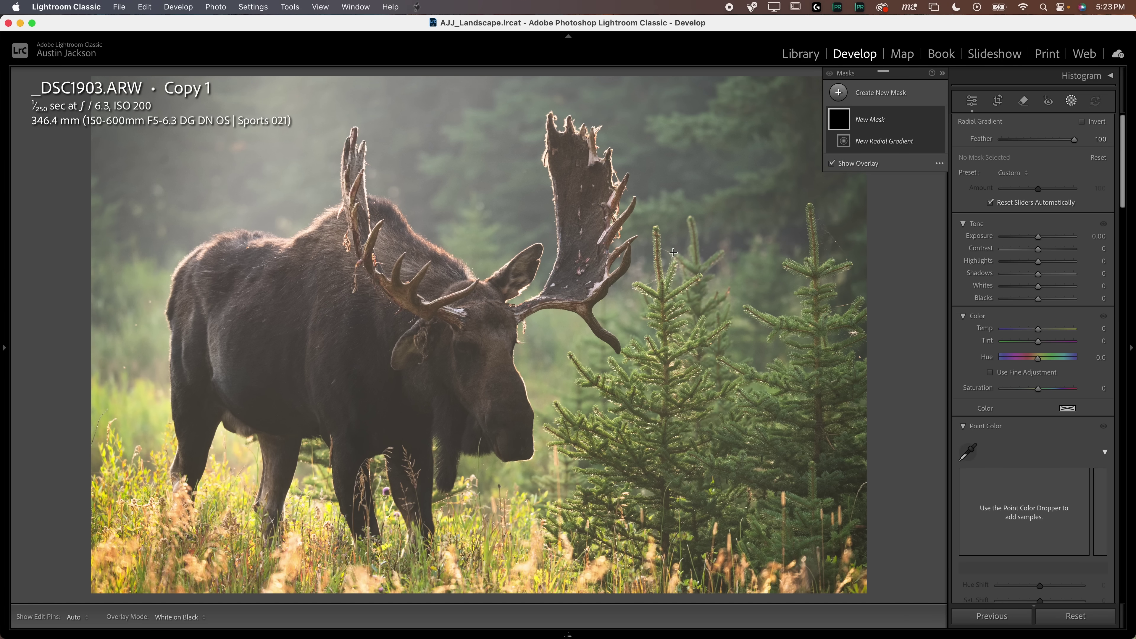
pyautogui.press('super+minus')
pyautogui.press('super+minus')
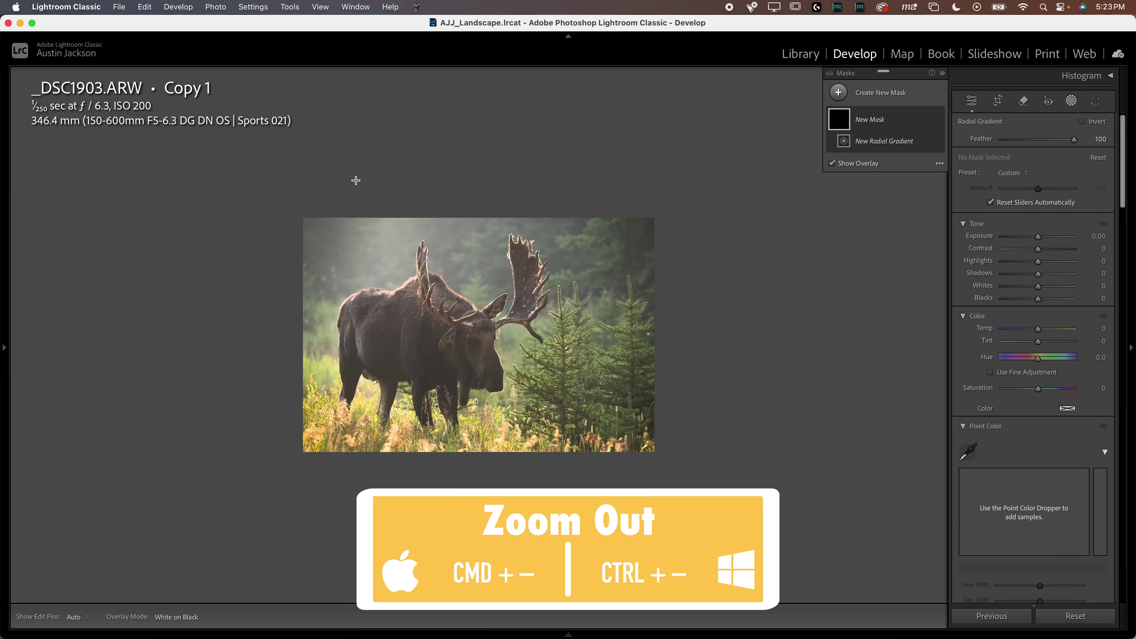
pyautogui.moveTo(356, 143); pyautogui.dragTo(615, 276)
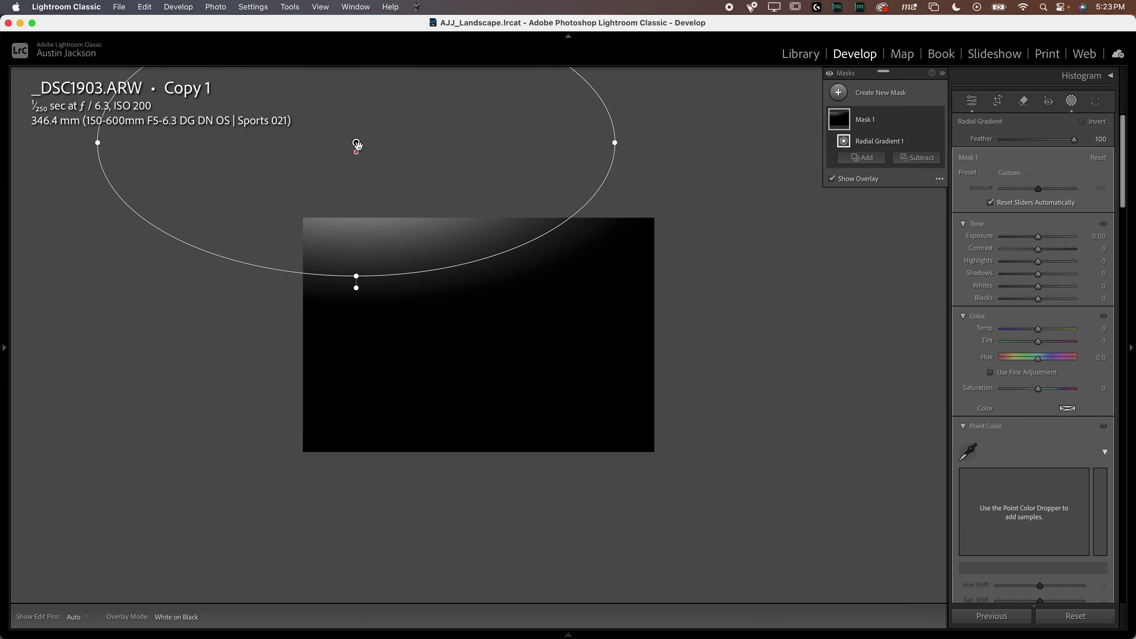
pyautogui.moveTo(355, 143); pyautogui.dragTo(424, 187)
pyautogui.click(832, 179)
pyautogui.moveTo(170, 187); pyautogui.dragTo(287, 187)
pyautogui.moveTo(429, 323); pyautogui.dragTo(429, 336)
pyautogui.moveTo(571, 187); pyautogui.dragTo(591, 187)
pyautogui.moveTo(428, 190); pyautogui.dragTo(430, 191)
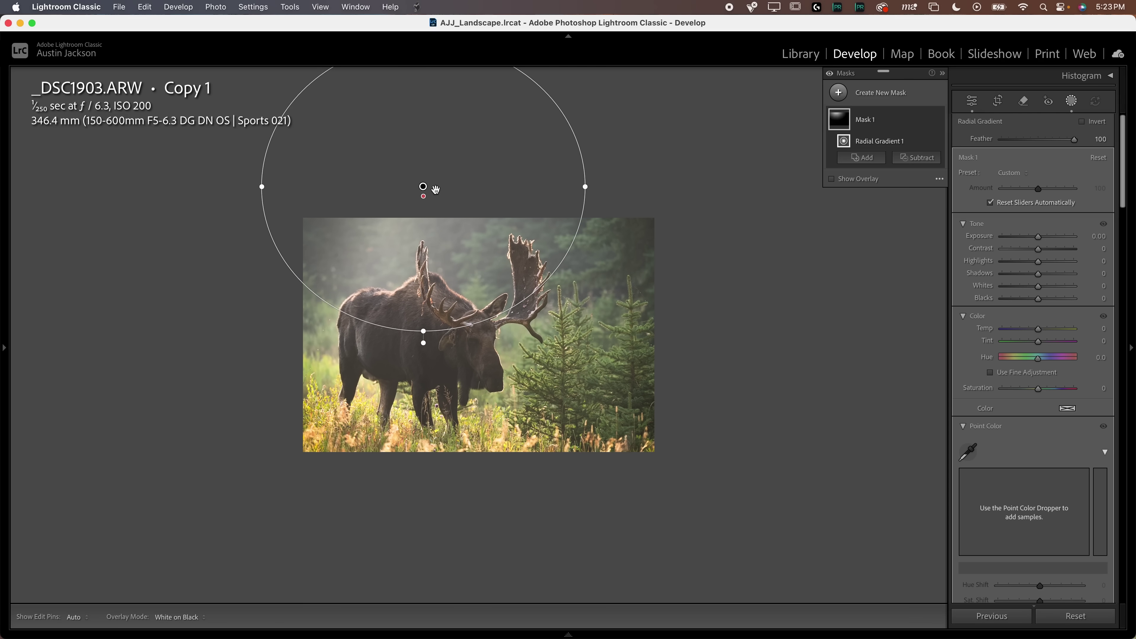
# - Give the radial gradient Exposure 0.80, Temp 10 and Dehaze -19
pyautogui.moveTo(1038, 237); pyautogui.dragTo(1047, 242)
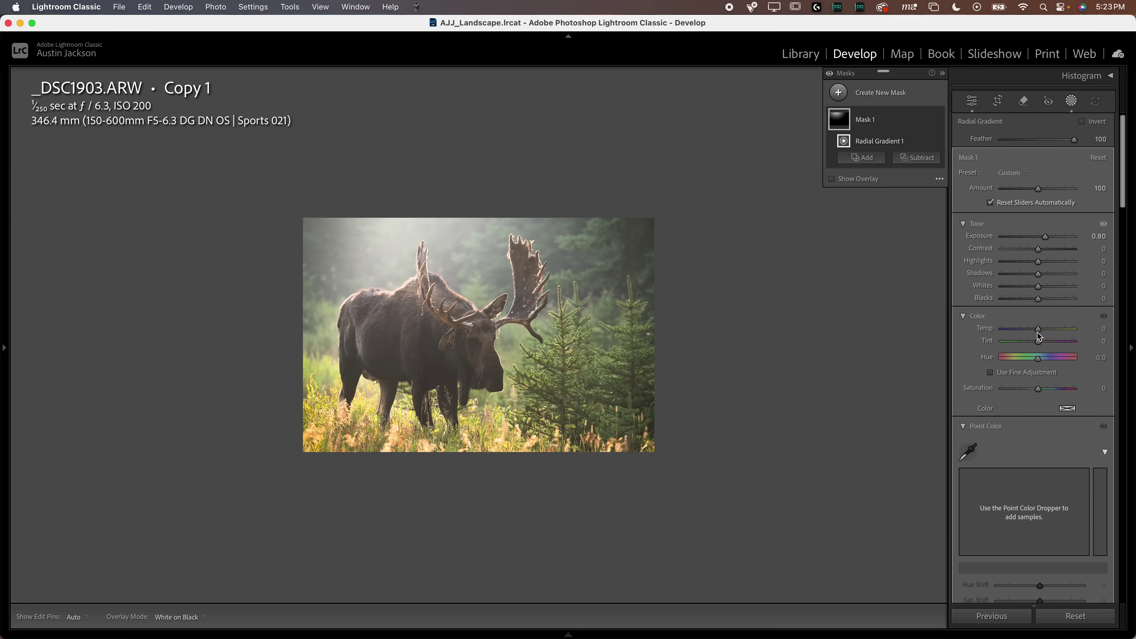
pyautogui.moveTo(1038, 330); pyautogui.dragTo(1041, 333)
pyautogui.scroll(-10, 994, 448)
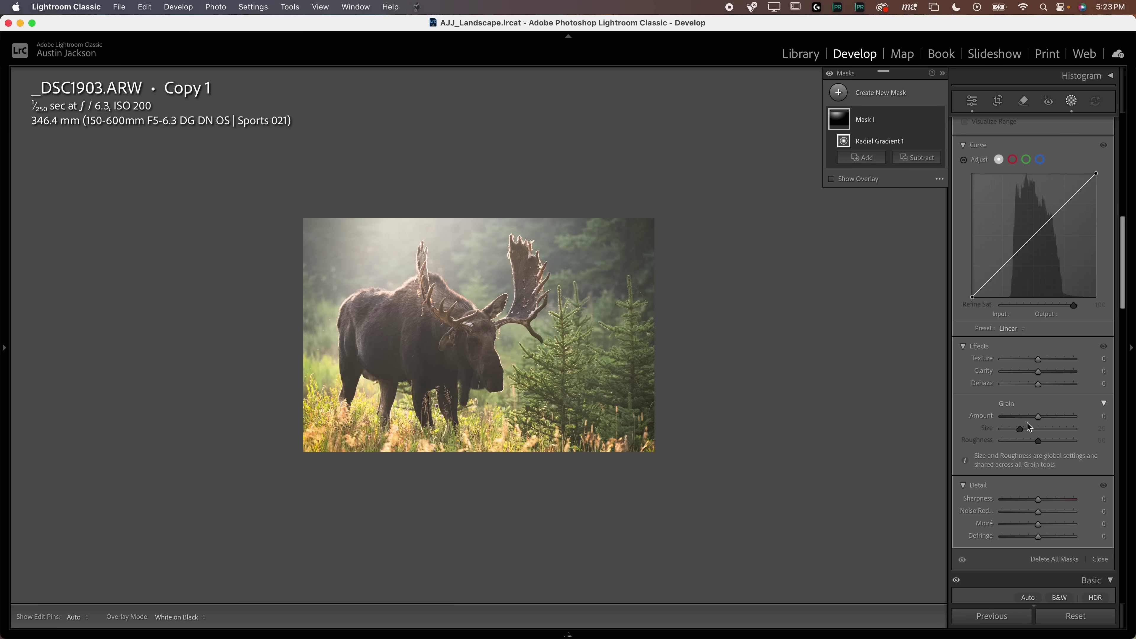
pyautogui.moveTo(1038, 388); pyautogui.dragTo(1030, 388)
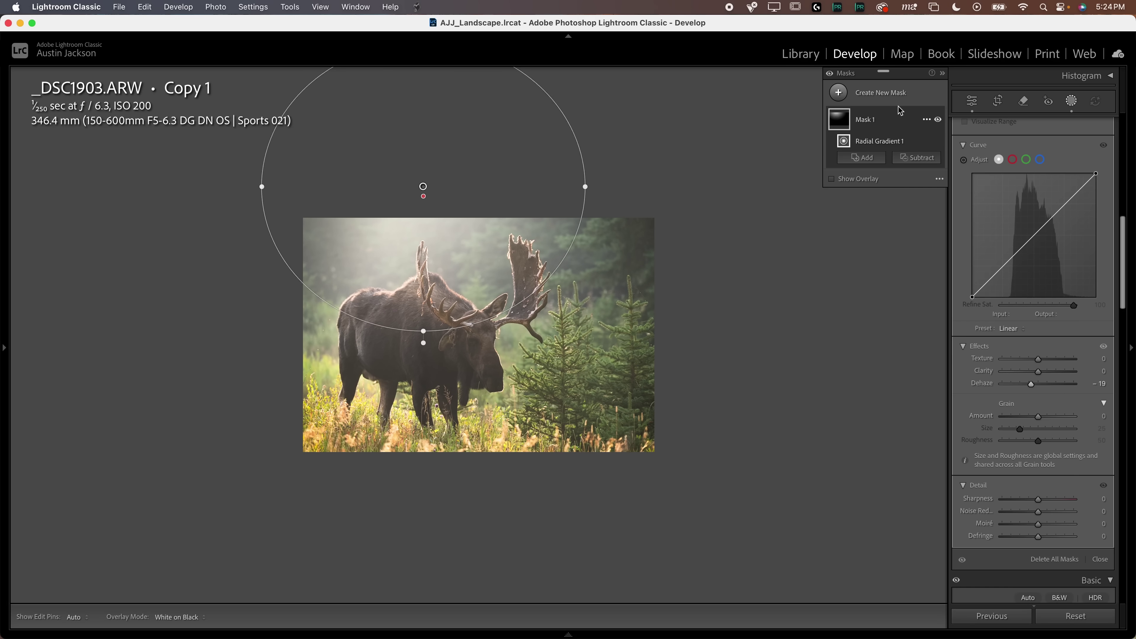
# - Enlarge the photo and toggle Mask 1 on and off to compare its effect
pyautogui.click(938, 120)
pyautogui.click(938, 120)
pyautogui.press('super+equal')
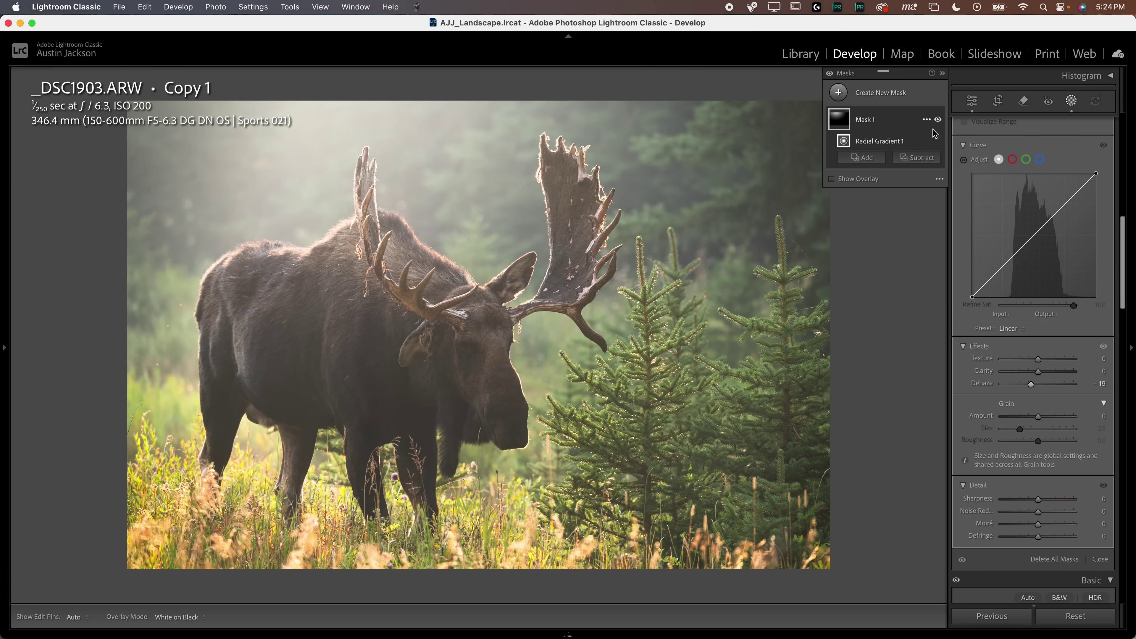
pyautogui.click(938, 120)
pyautogui.click(938, 120)
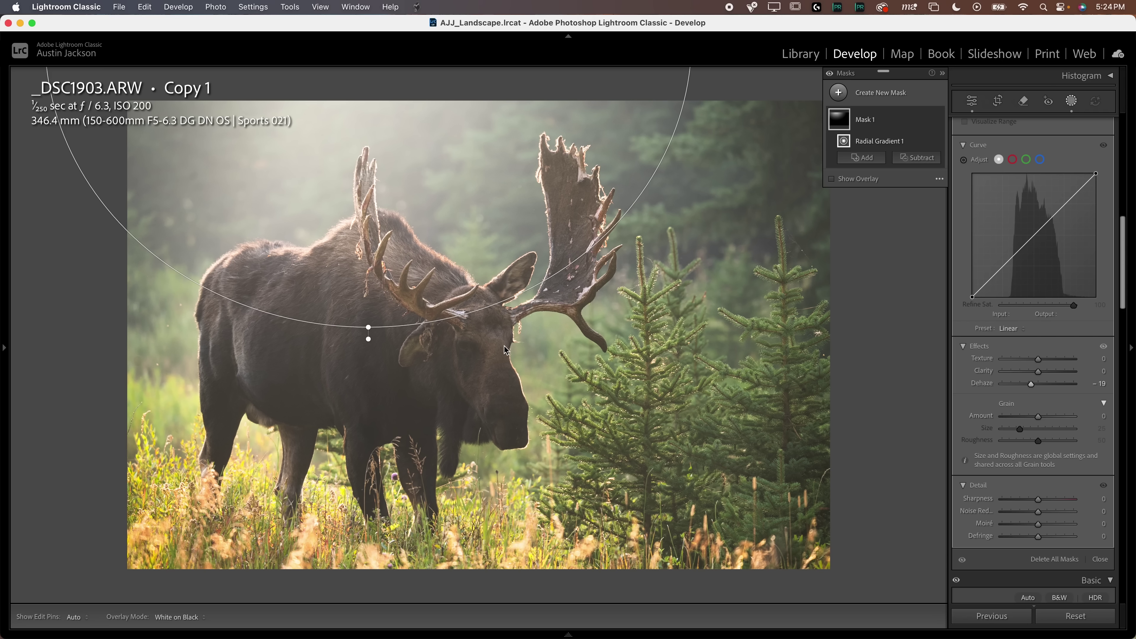
pyautogui.click(939, 119)
pyautogui.click(938, 119)
pyautogui.click(938, 119)
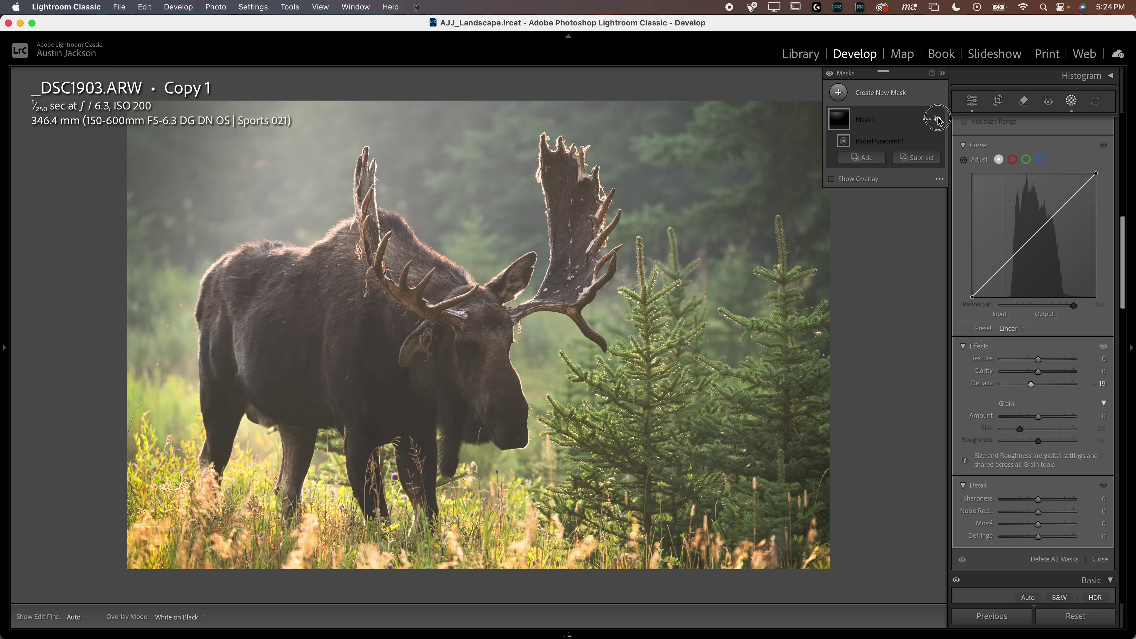
pyautogui.click(938, 119)
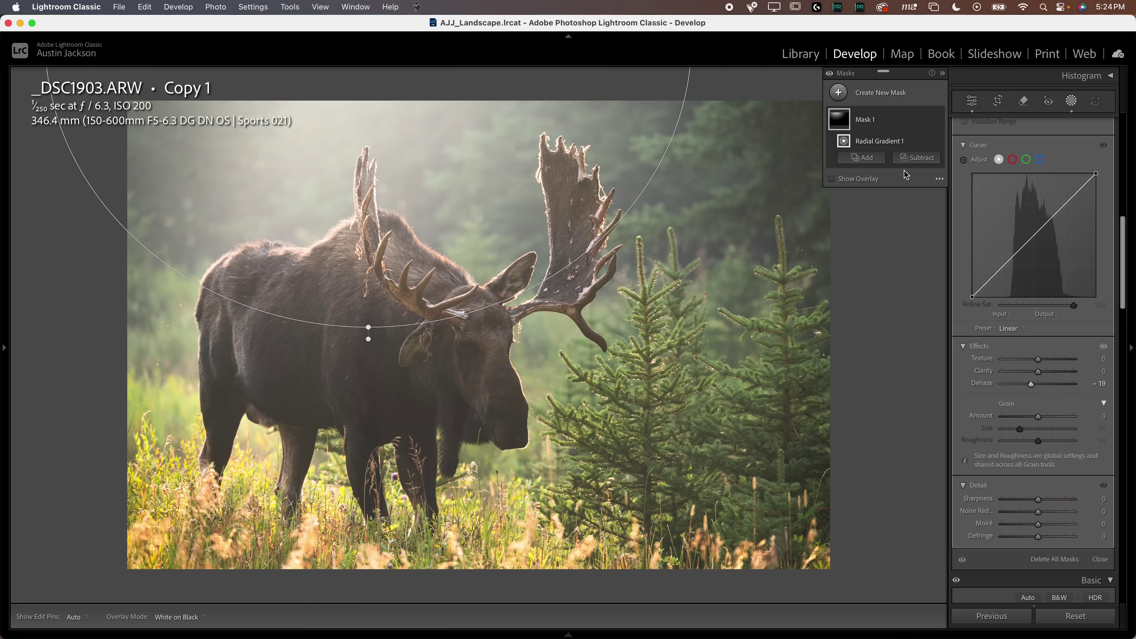
# - Subtract the moose from the radial gradient mask using Select Subject
pyautogui.click(916, 157)
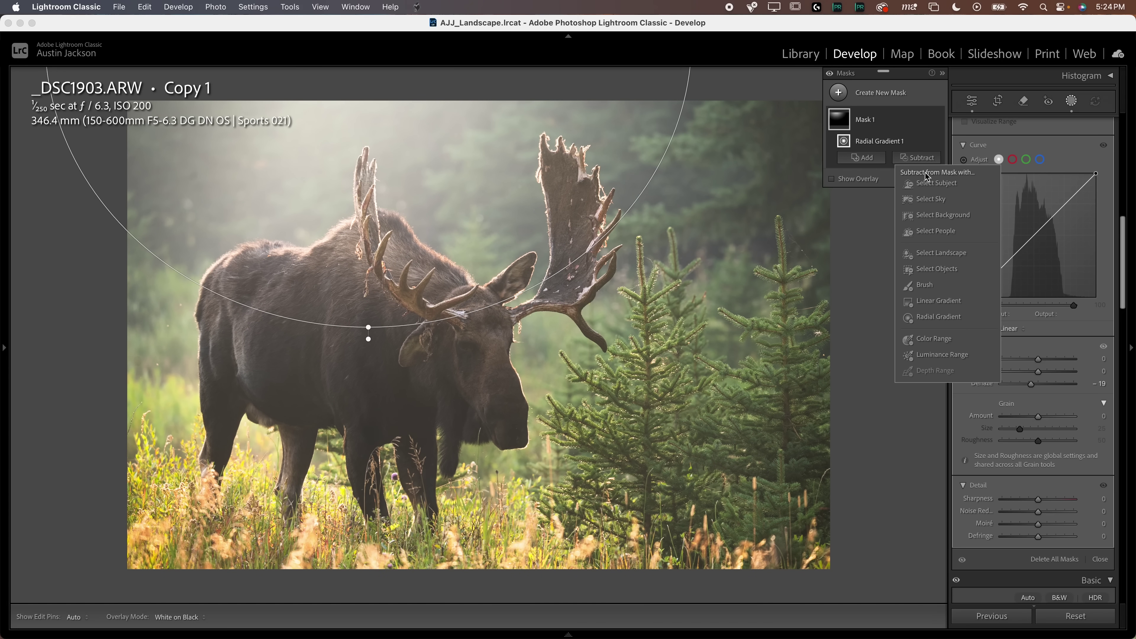
pyautogui.click(933, 184)
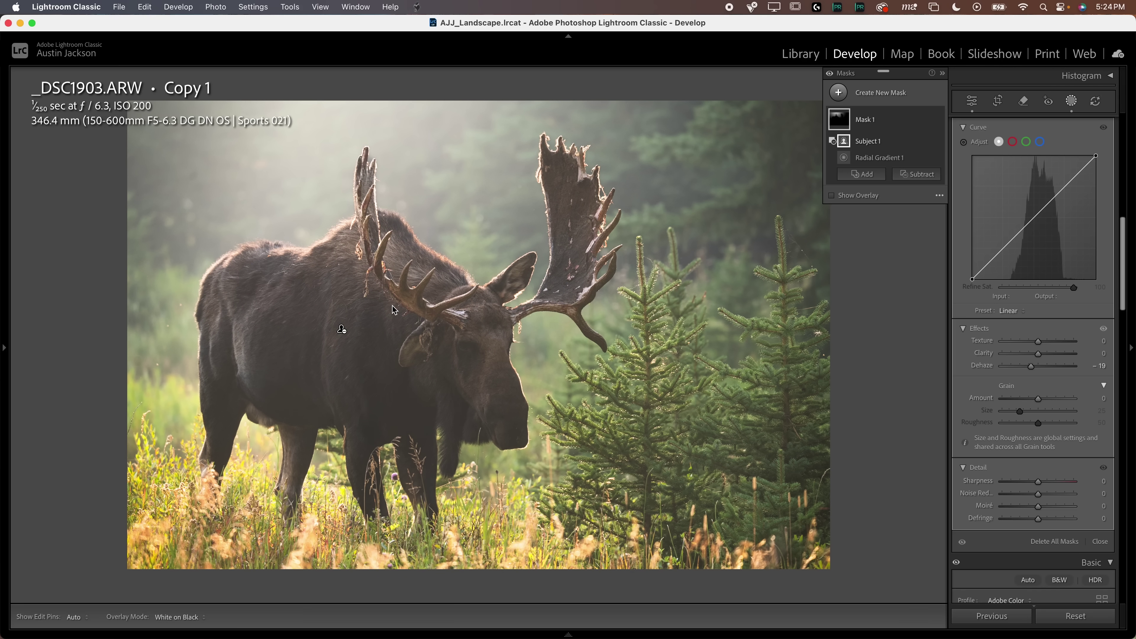
pyautogui.moveTo(842, 125)
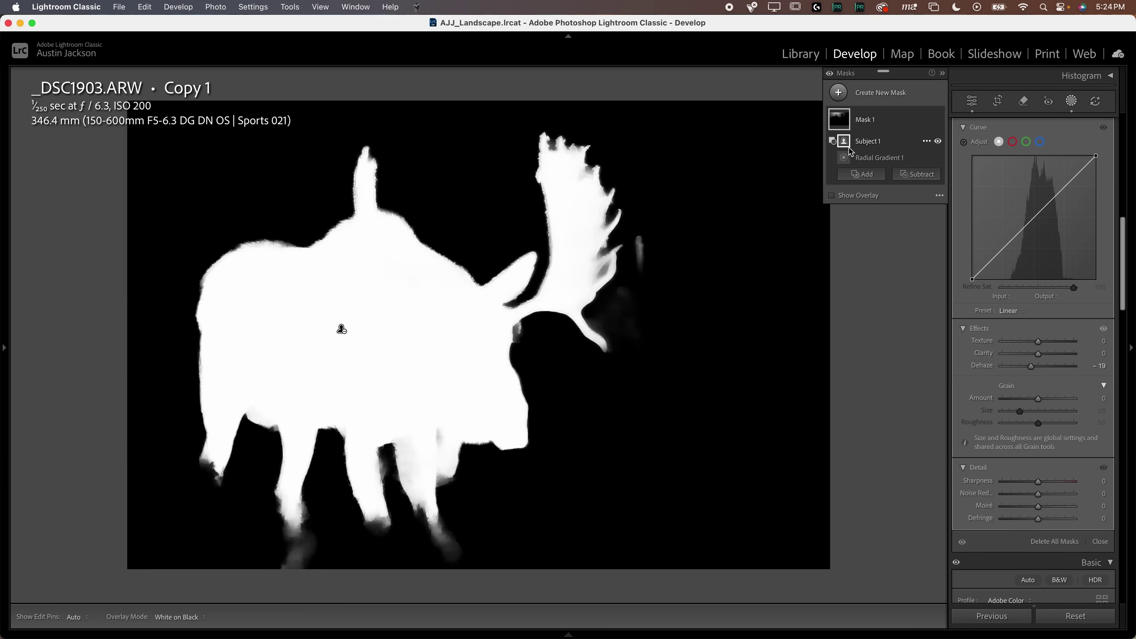
pyautogui.moveTo(848, 161)
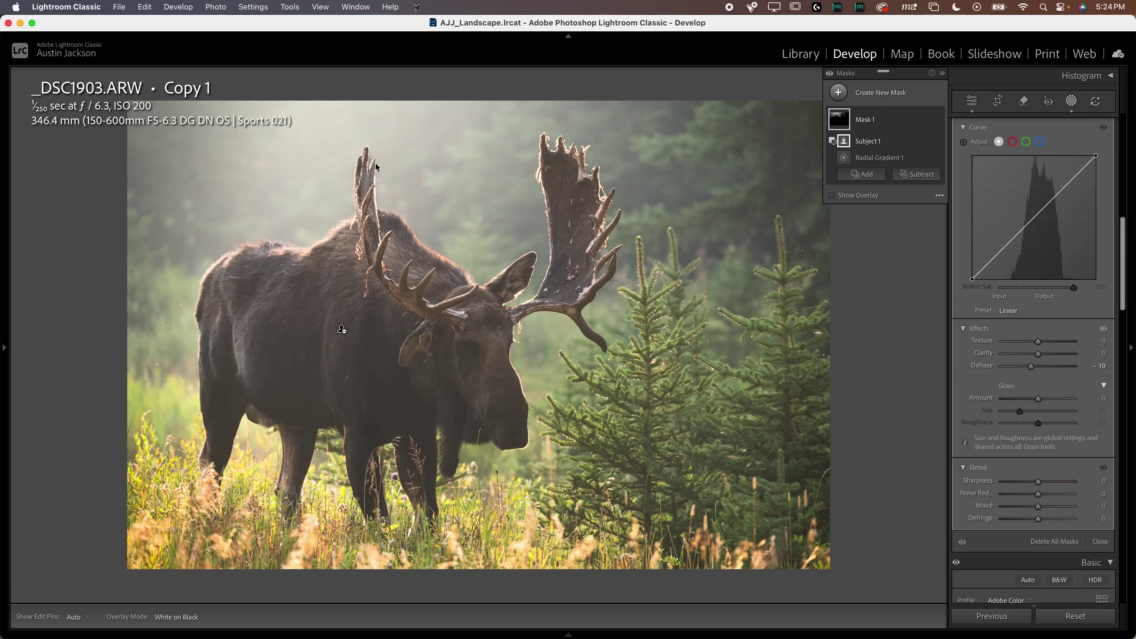
# - Zoom in on the moose's antlers and compare the mask effects on and off
pyautogui.press('z')
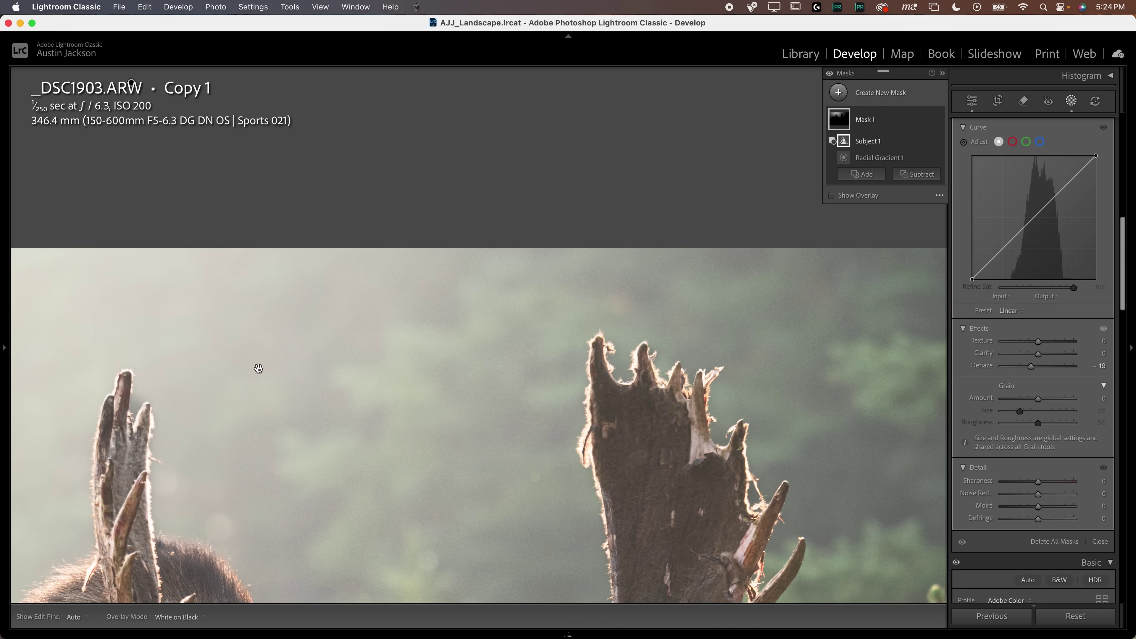
pyautogui.moveTo(259, 368); pyautogui.dragTo(502, 187)
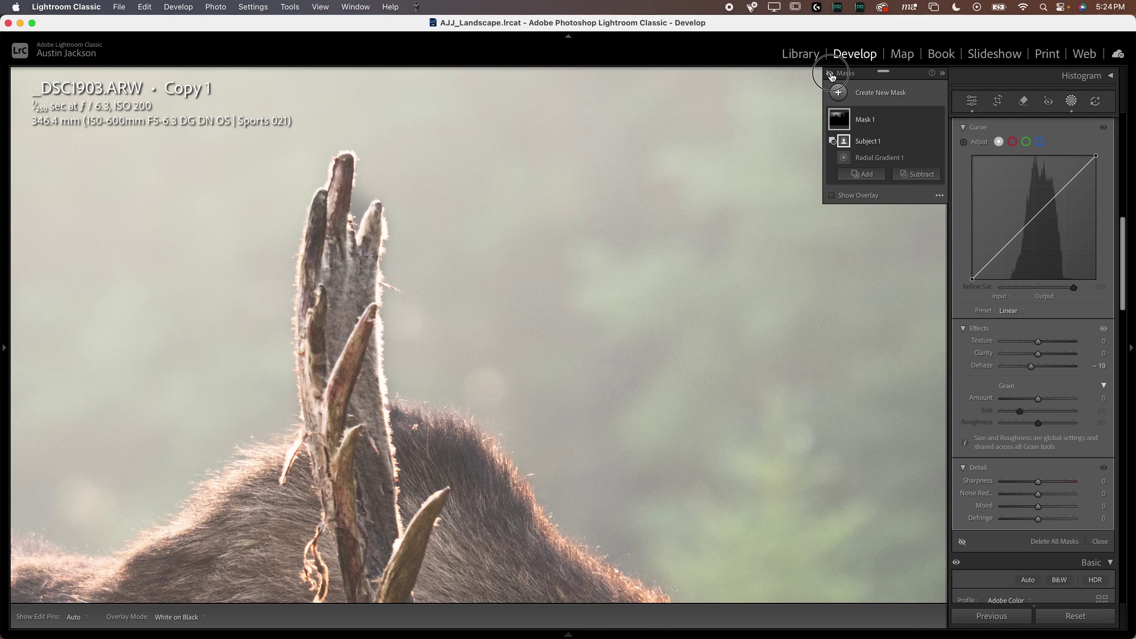
pyautogui.click(830, 75)
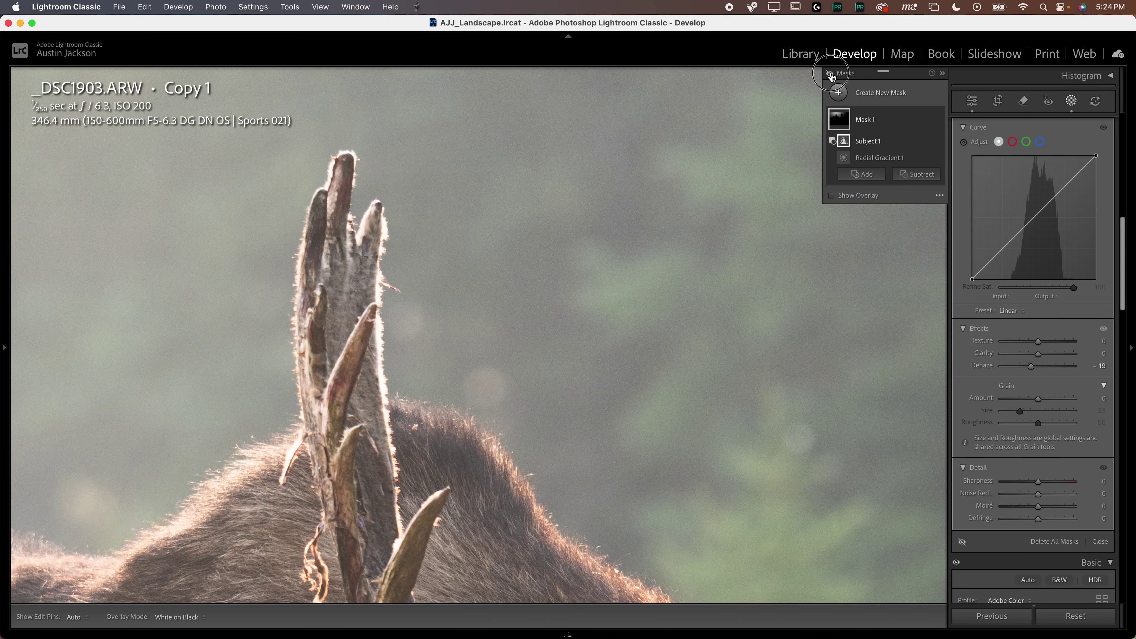
pyautogui.click(830, 75)
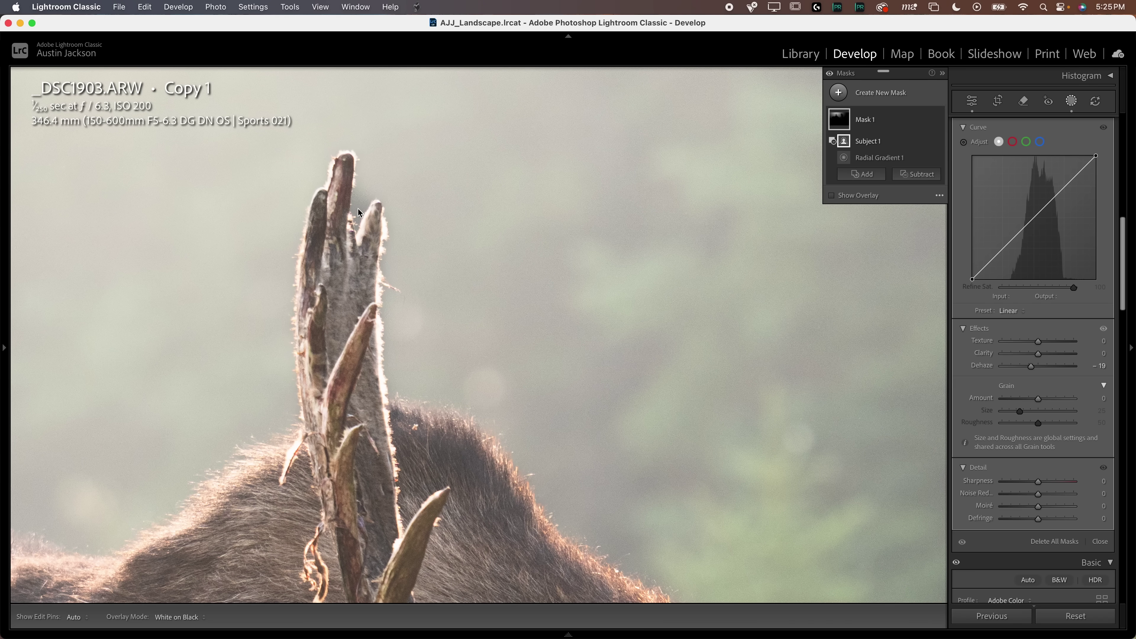
# - Add a brush to Mask 1 with Feather 39 and Flow 11 for the antler area
pyautogui.click(866, 177)
pyautogui.click(890, 301)
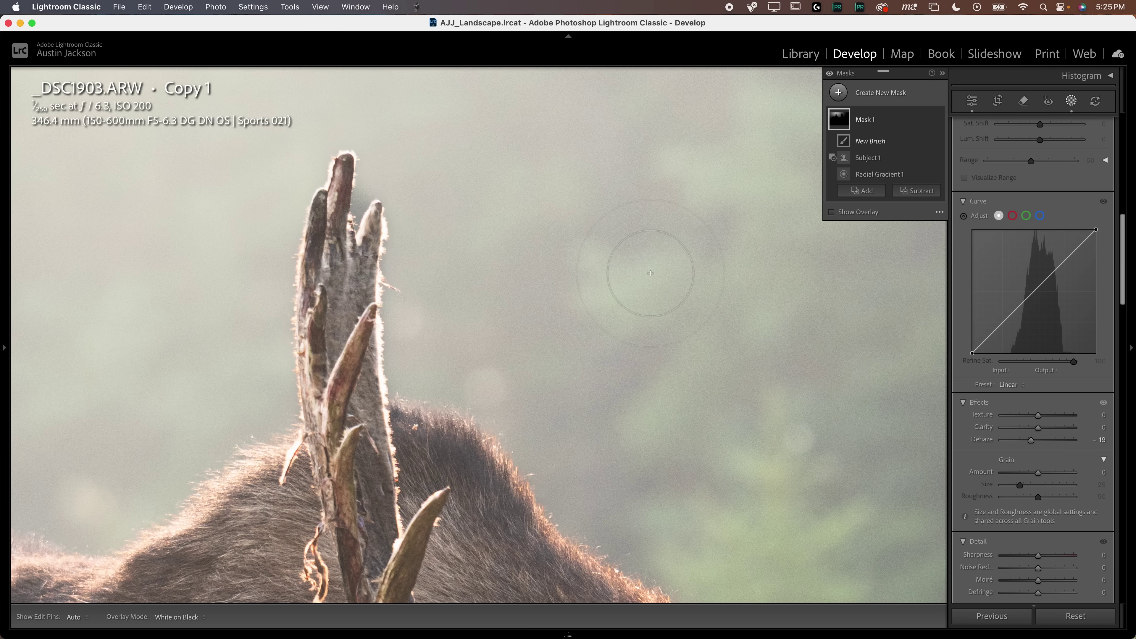
pyautogui.scroll(-5, 465, 215)
pyautogui.scroll(8, 982, 256)
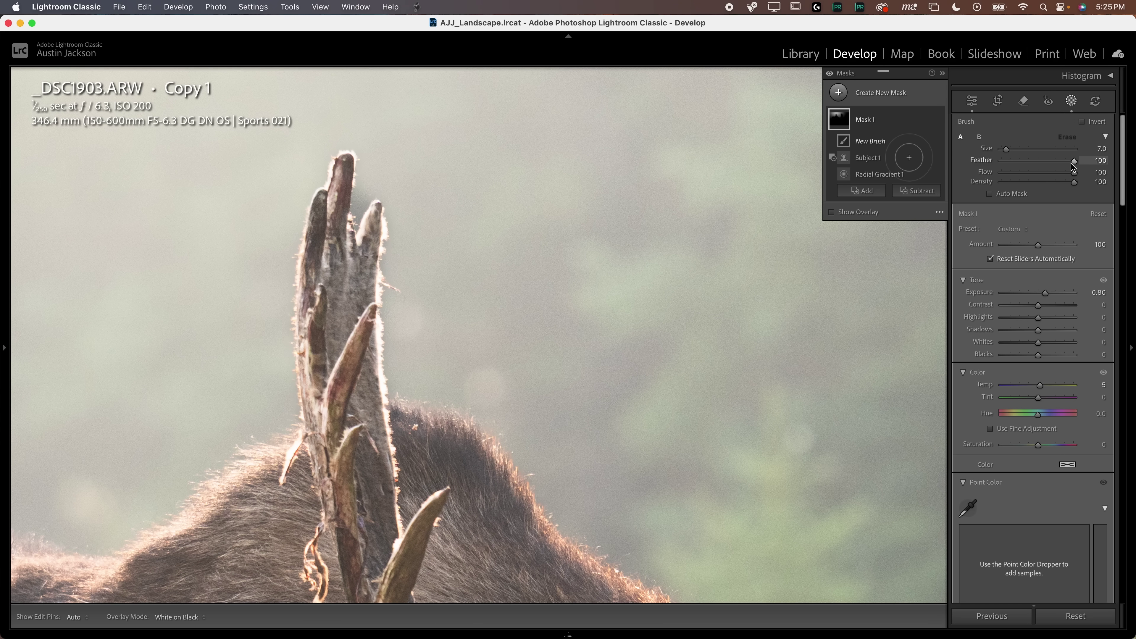
pyautogui.moveTo(1073, 164)
pyautogui.mouseDown()
pyautogui.moveTo(1017, 165)
pyautogui.moveTo(1029, 165)
pyautogui.mouseUp()
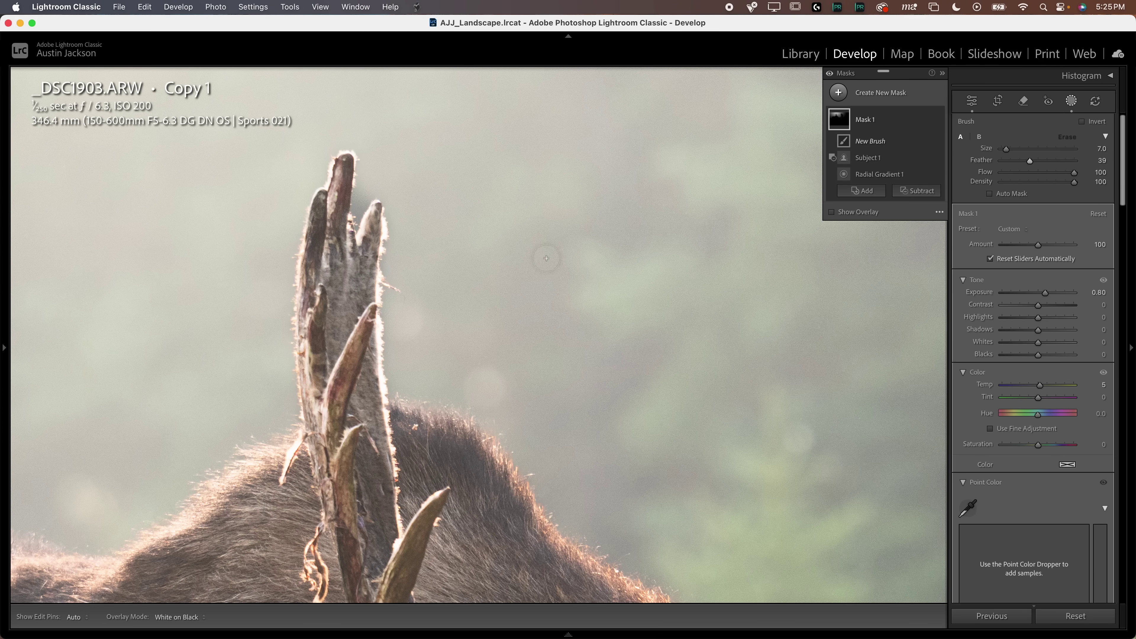
pyautogui.click(1010, 174)
pyautogui.press(']')
pyautogui.press('h')
pyautogui.press('h')
pyautogui.press('h')
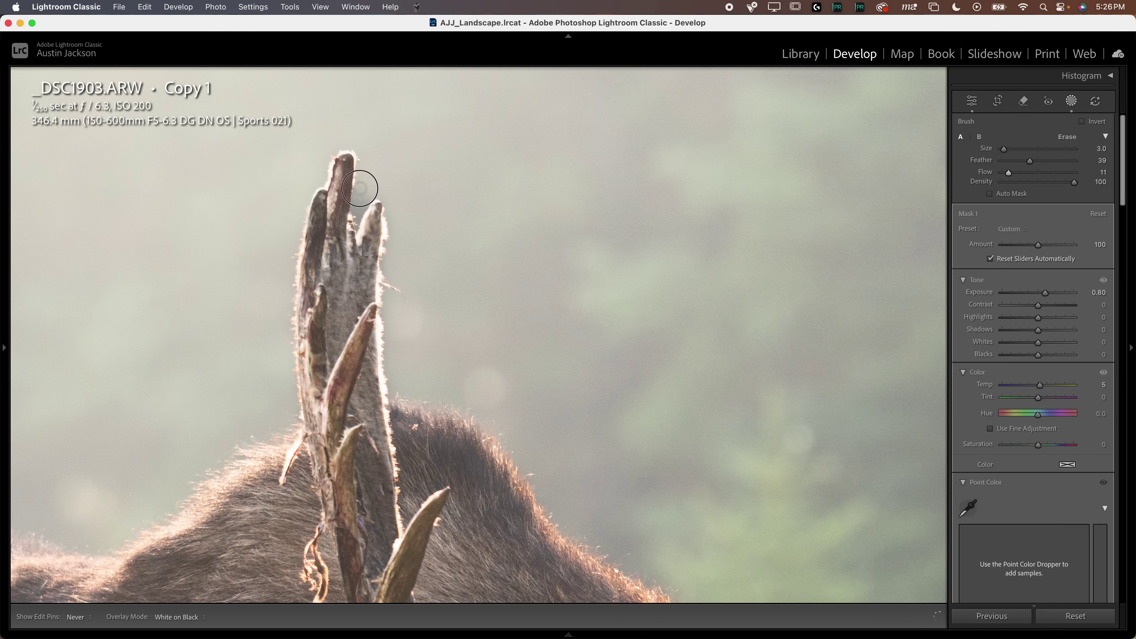
pyautogui.press('h')
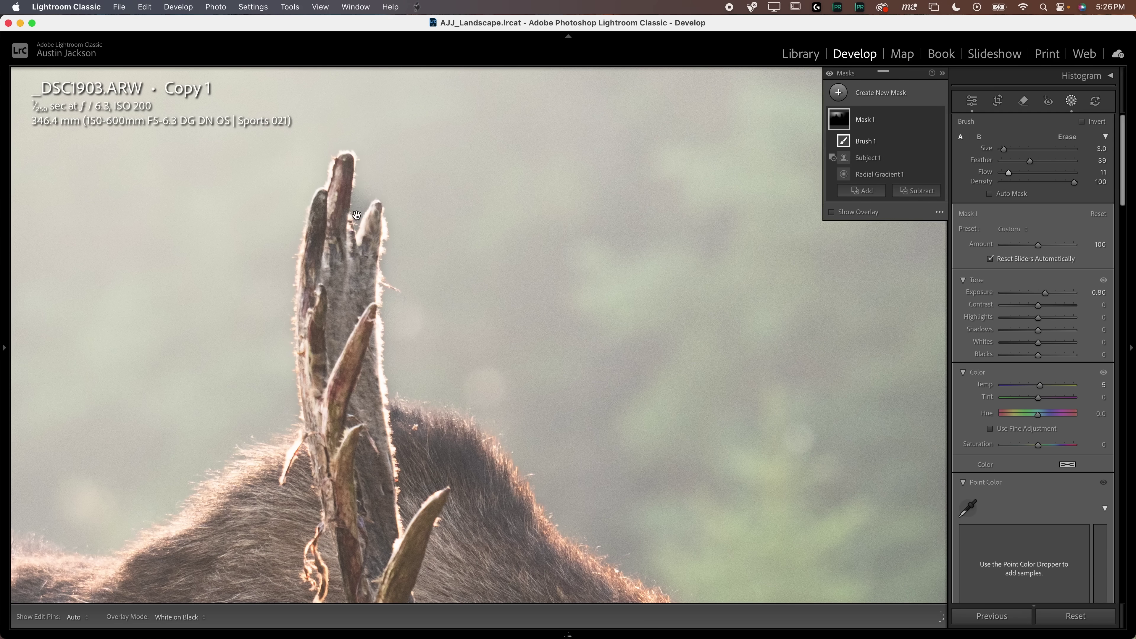
pyautogui.press('h')
pyautogui.press('h')
pyautogui.press('h')
pyautogui.press('h')
pyautogui.press('h')
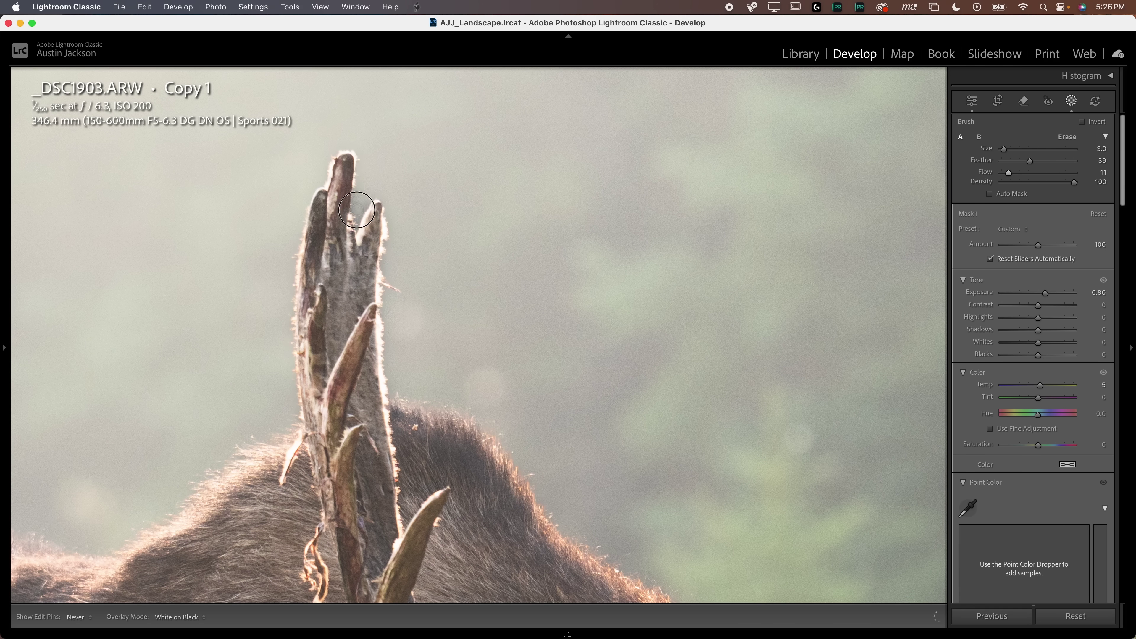
pyautogui.press('h')
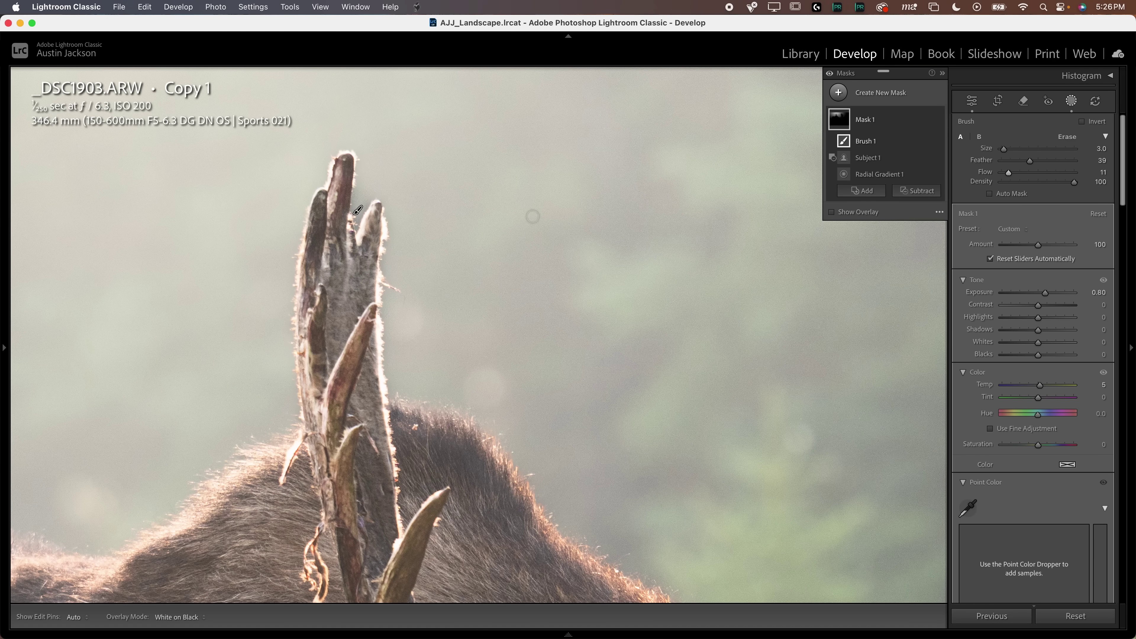
# - Zoom out to the whole moose photo and toggle Mask 1 to compare
pyautogui.click(570, 311)
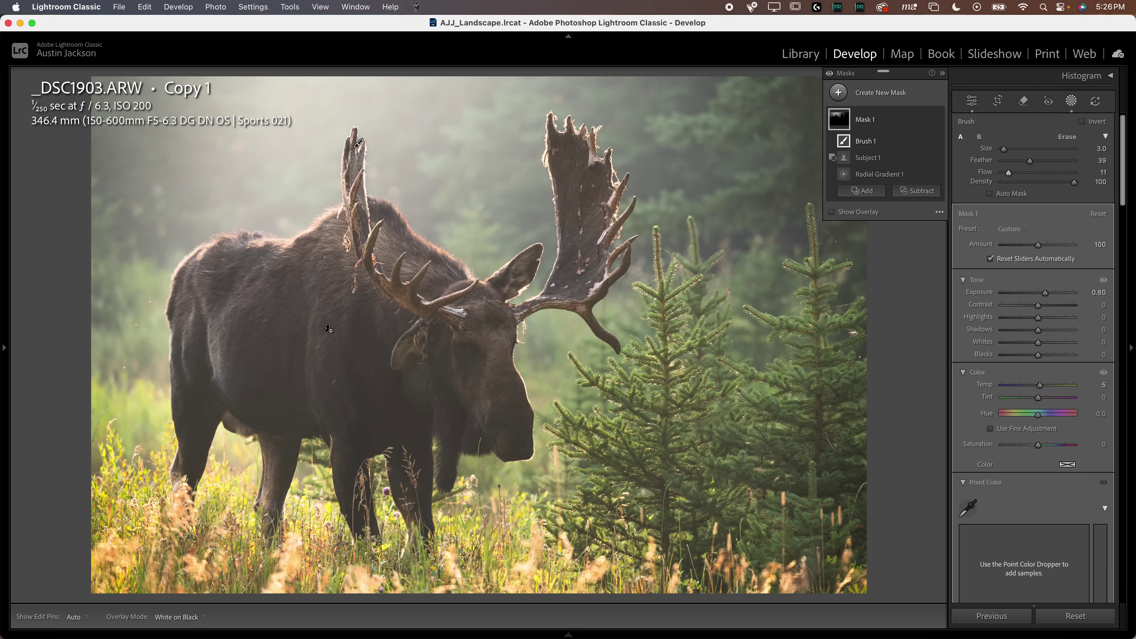
pyautogui.click(937, 121)
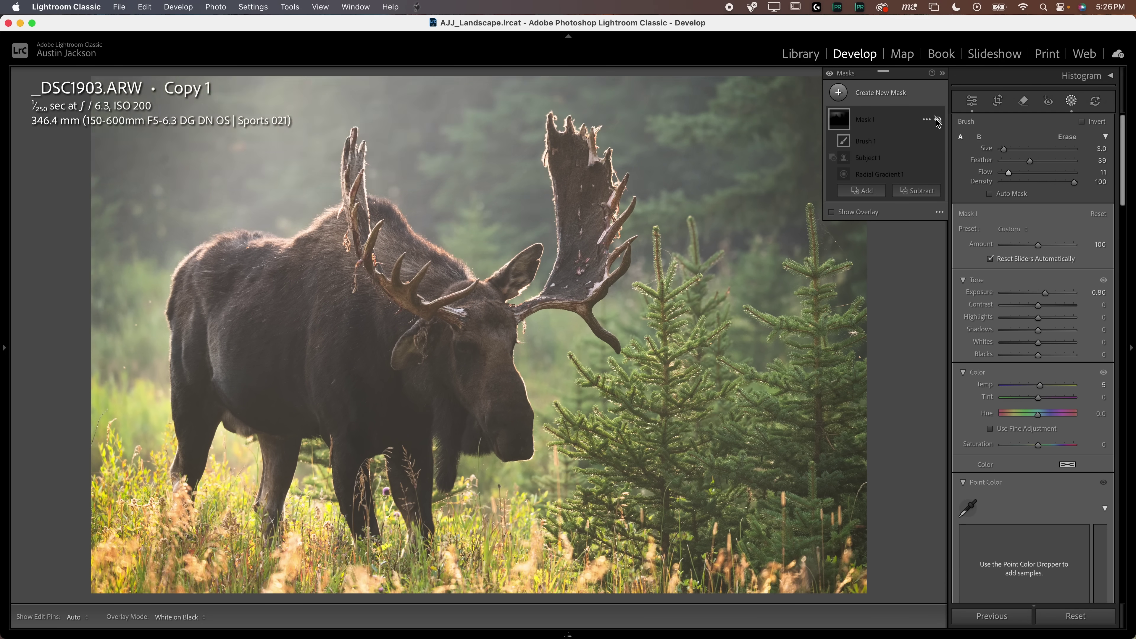
pyautogui.click(937, 120)
pyautogui.click(937, 121)
pyautogui.click(937, 120)
pyautogui.click(937, 121)
pyautogui.click(937, 121)
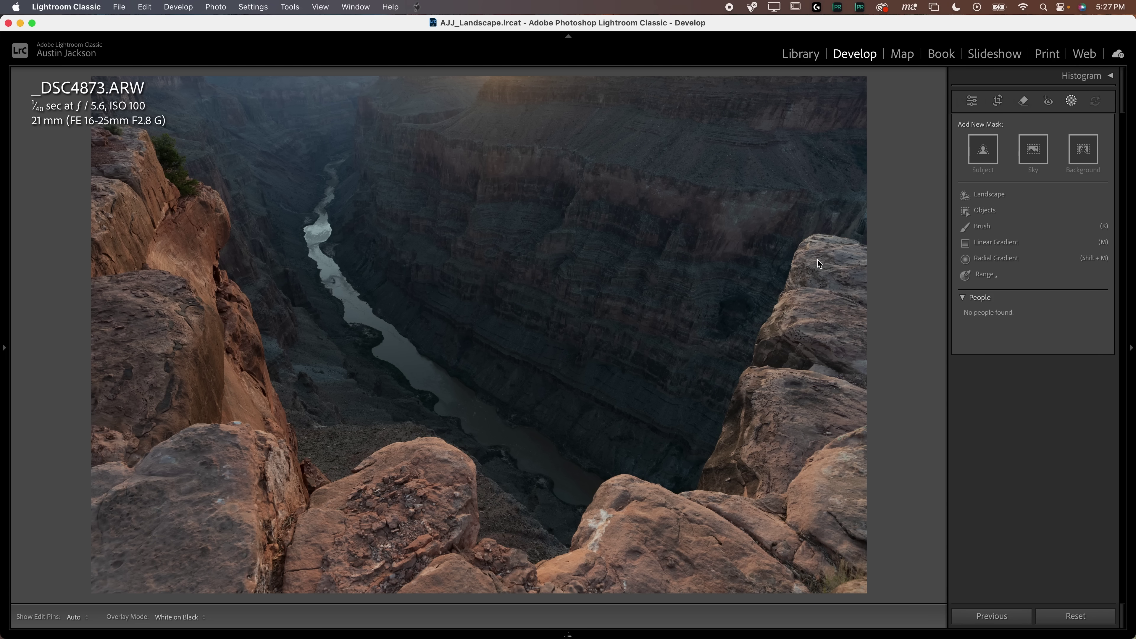
# - Choose Color Range from the Range mask options for the canyon photo
pyautogui.click(983, 274)
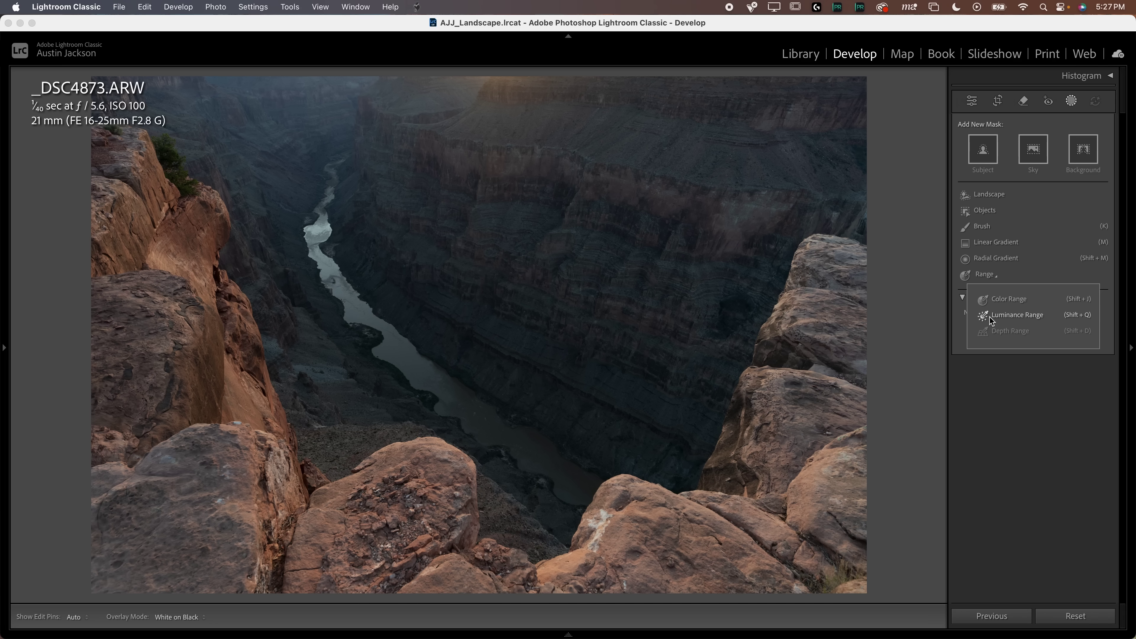
pyautogui.click(1013, 302)
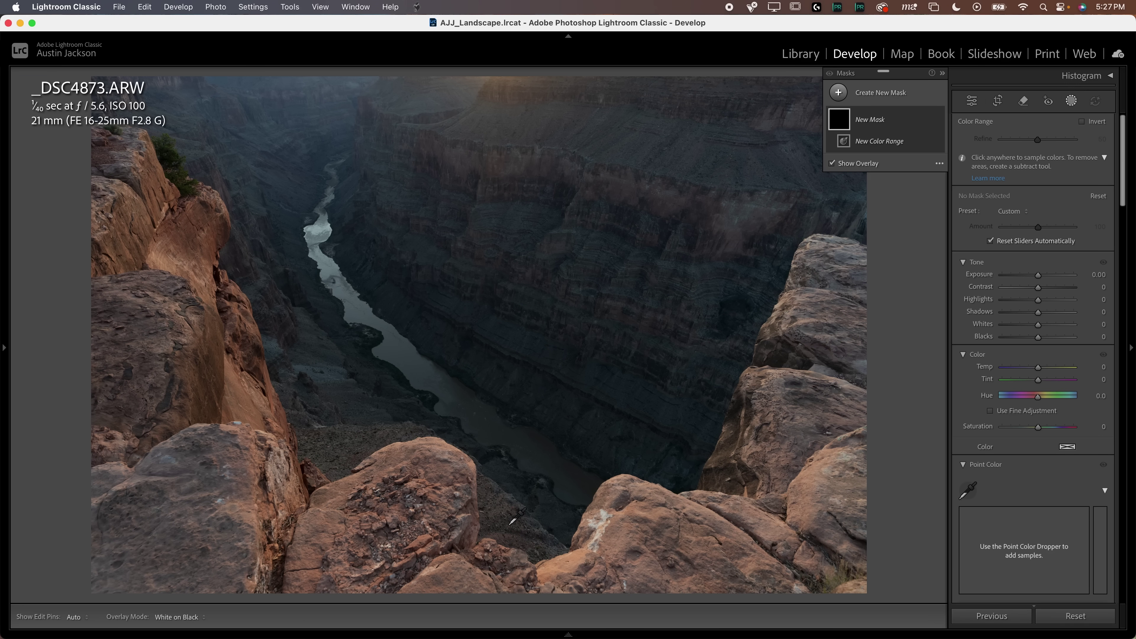
# - Sample the pale foreground rock with Color Range and settle Refine at 69
pyautogui.click(436, 467)
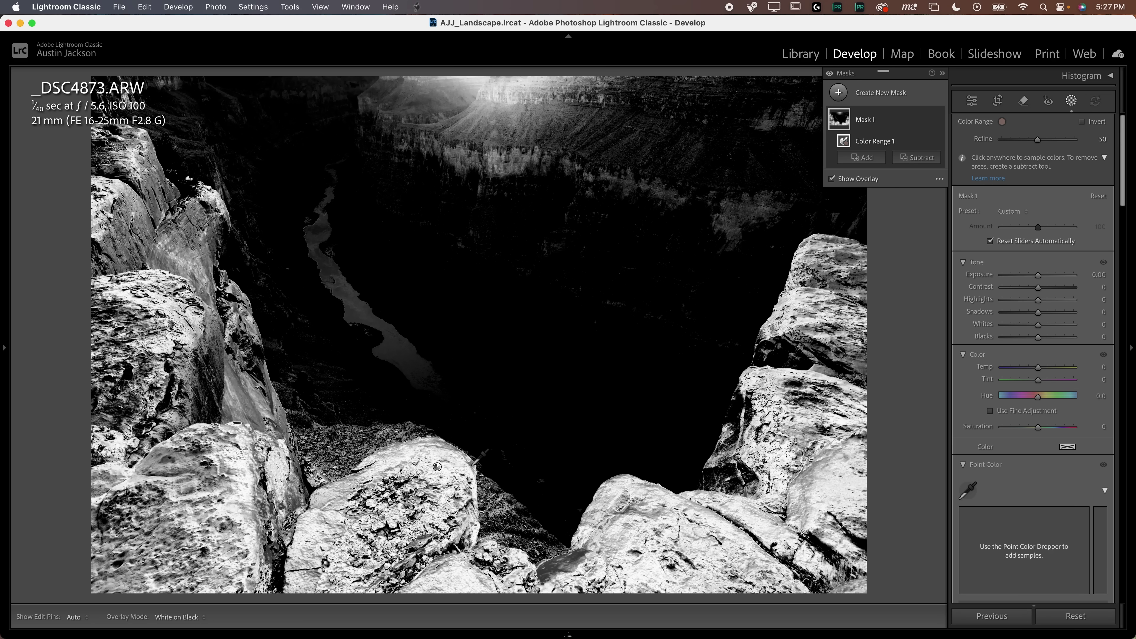
pyautogui.moveTo(1039, 143); pyautogui.dragTo(1013, 142)
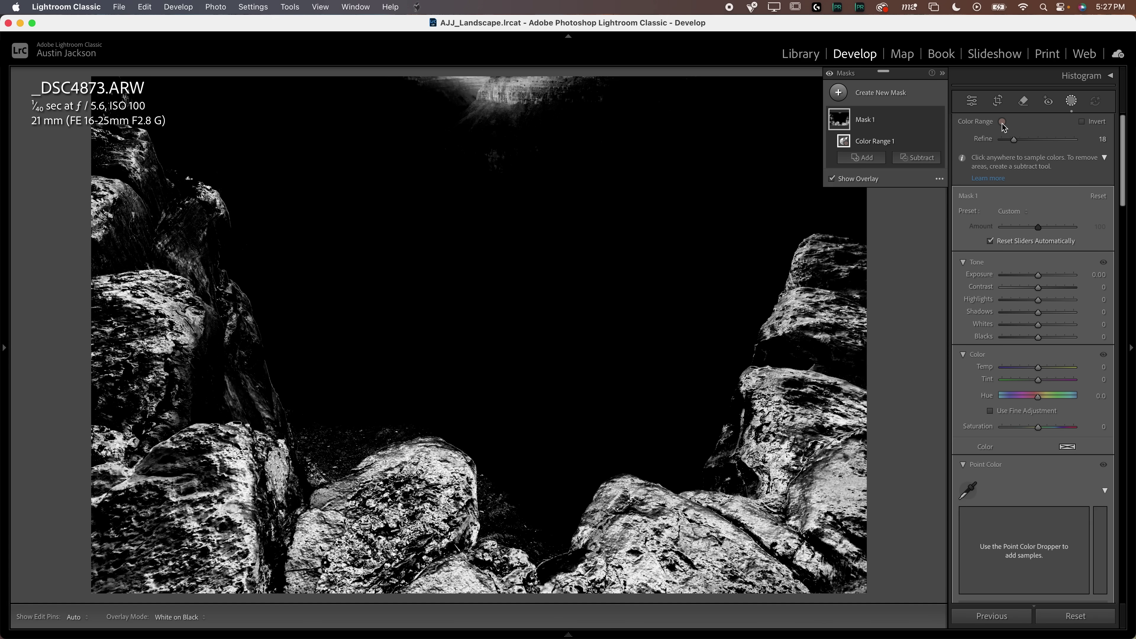
pyautogui.moveTo(1013, 140); pyautogui.dragTo(981, 149)
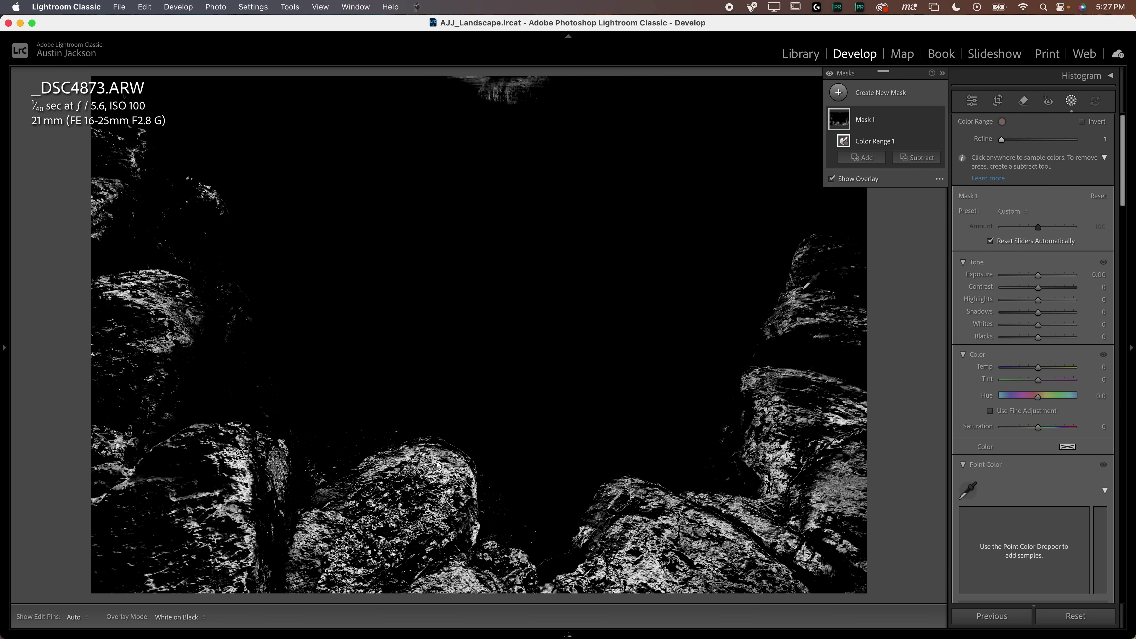
pyautogui.moveTo(1003, 140); pyautogui.dragTo(1086, 139)
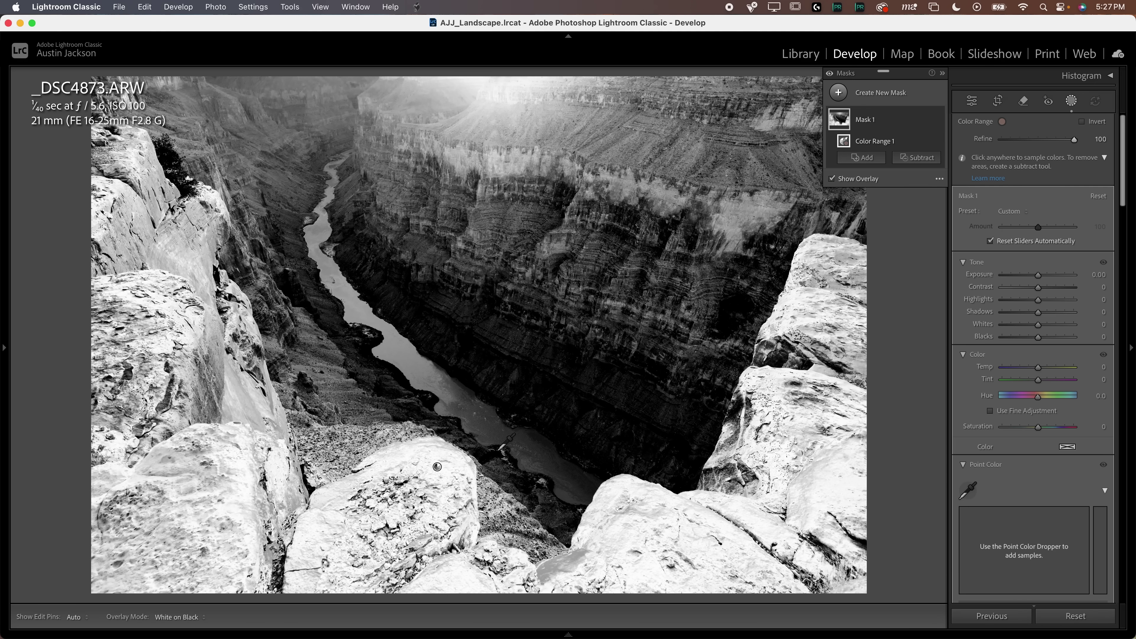
pyautogui.moveTo(1074, 139); pyautogui.dragTo(1052, 142)
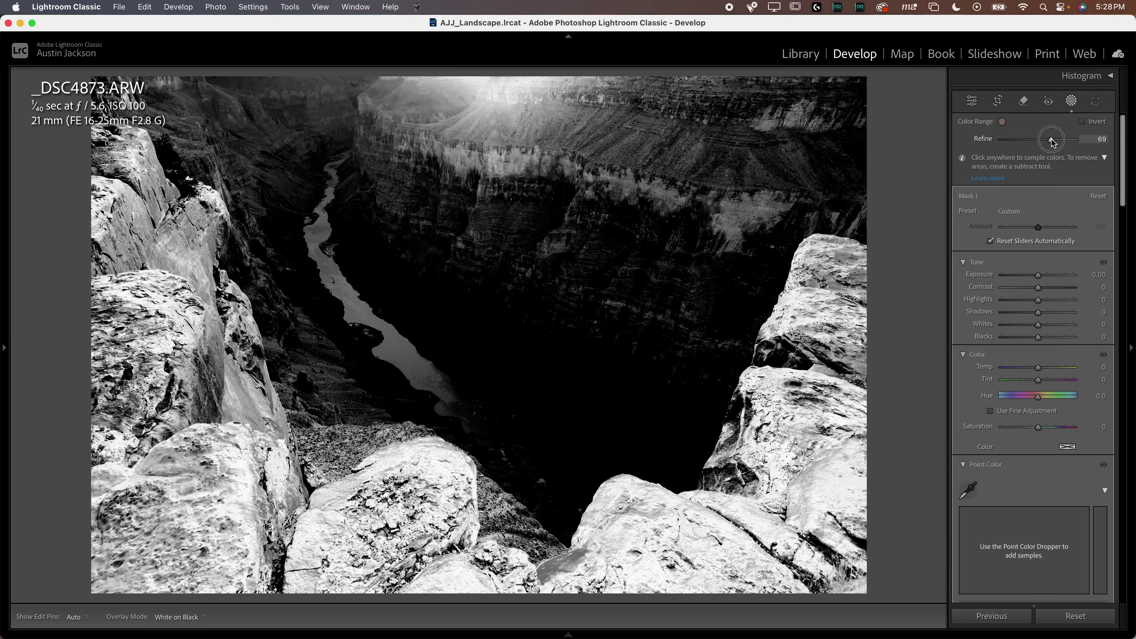
pyautogui.moveTo(1053, 143); pyautogui.dragTo(1053, 142)
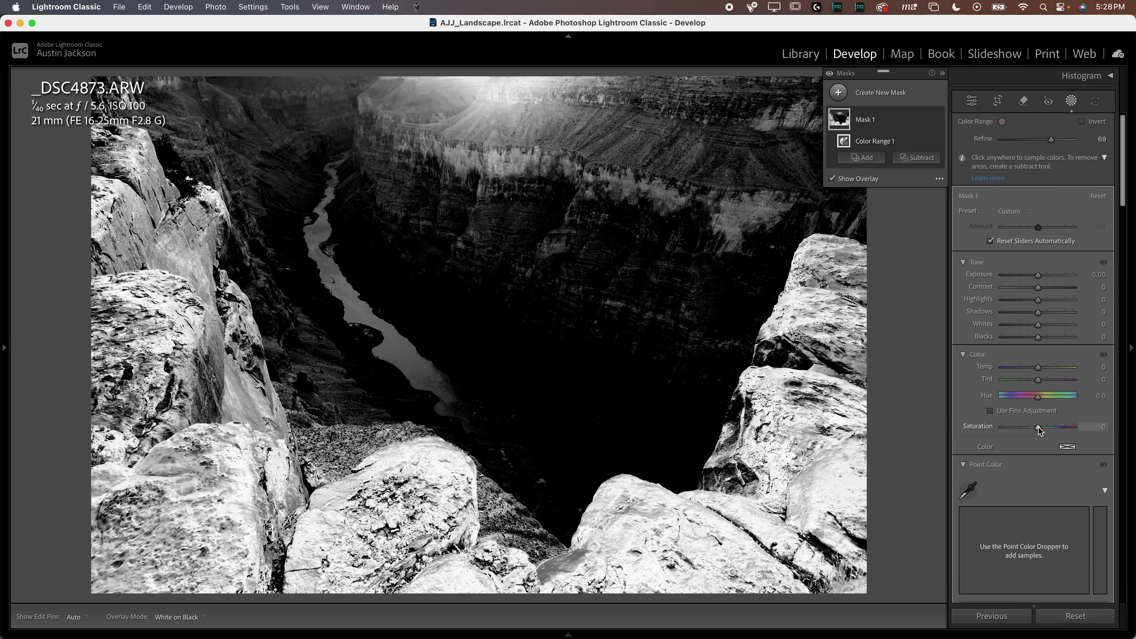
# - Set the rock mask to Saturation 92, Temp 22, Tint 19, Exposure 0.46 and Contrast 36
pyautogui.moveTo(1040, 430); pyautogui.dragTo(1072, 427)
pyautogui.moveTo(1038, 368)
pyautogui.mouseDown()
pyautogui.moveTo(1054, 369)
pyautogui.moveTo(1045, 384)
pyautogui.moveTo(1046, 368)
pyautogui.mouseUp()
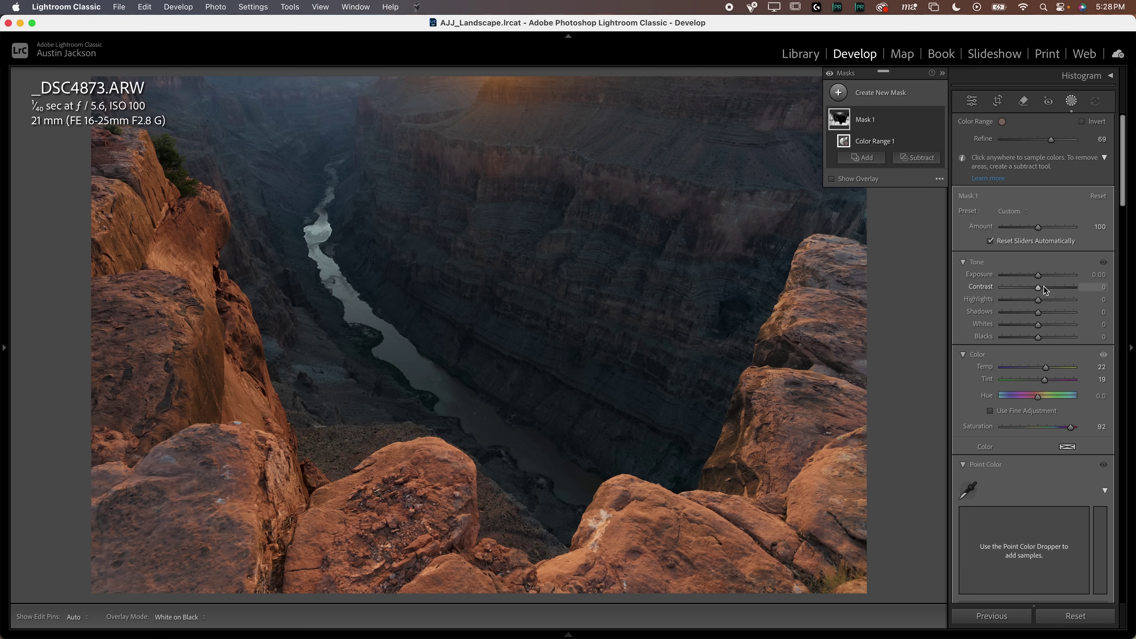
pyautogui.moveTo(1038, 278); pyautogui.dragTo(1042, 279)
pyautogui.click(937, 121)
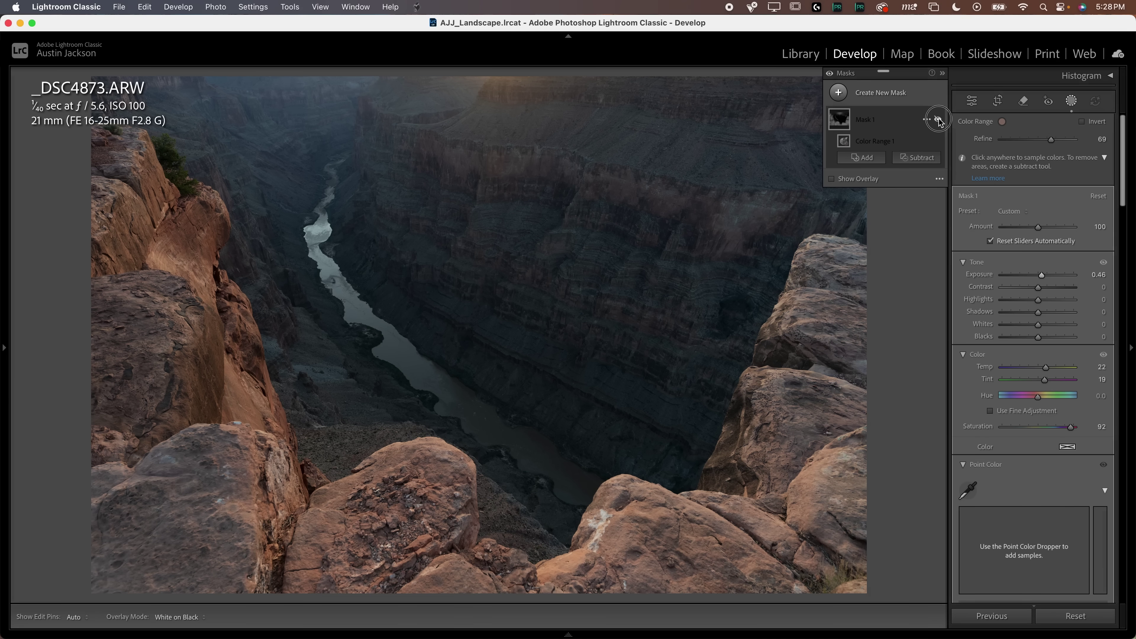
pyautogui.click(938, 121)
pyautogui.click(938, 121)
pyautogui.click(939, 123)
pyautogui.click(939, 122)
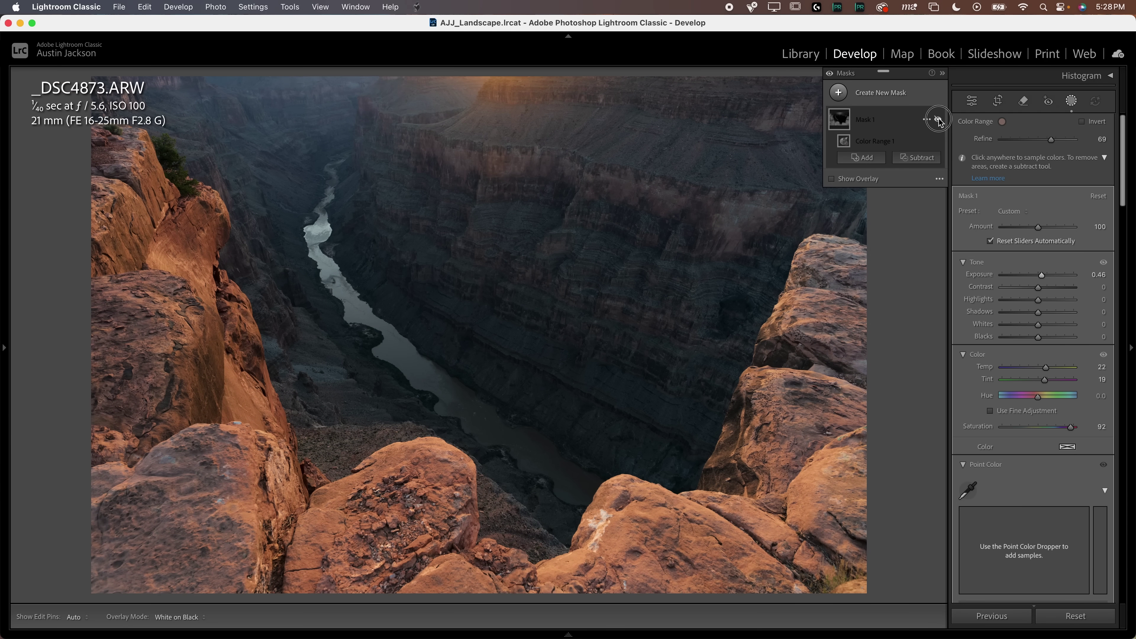
pyautogui.click(939, 122)
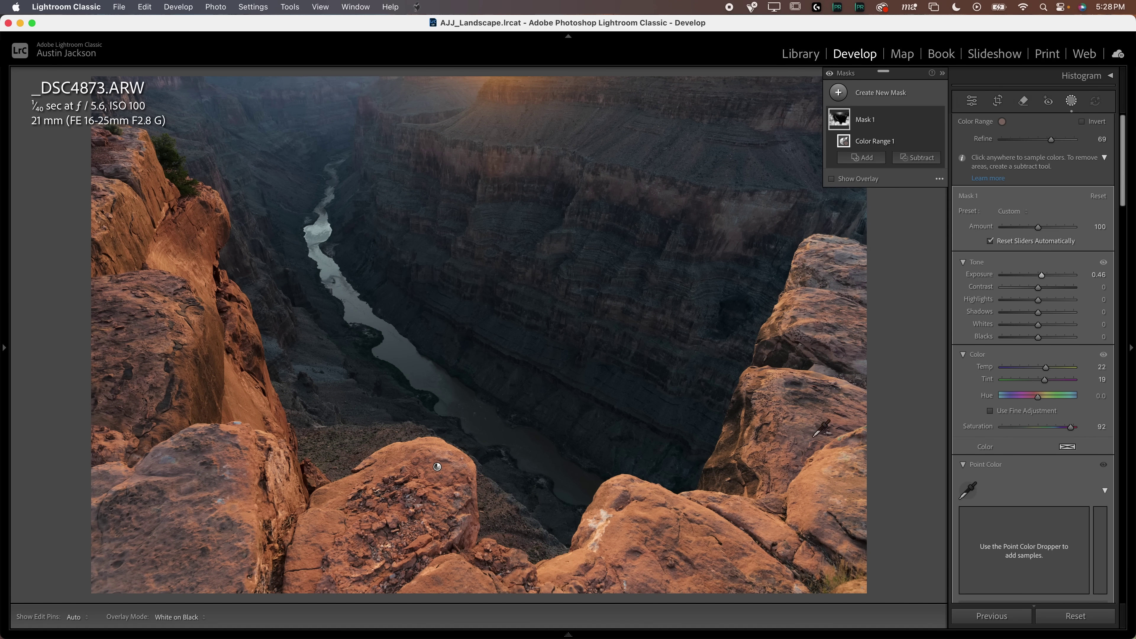
pyautogui.moveTo(1038, 287); pyautogui.dragTo(1050, 288)
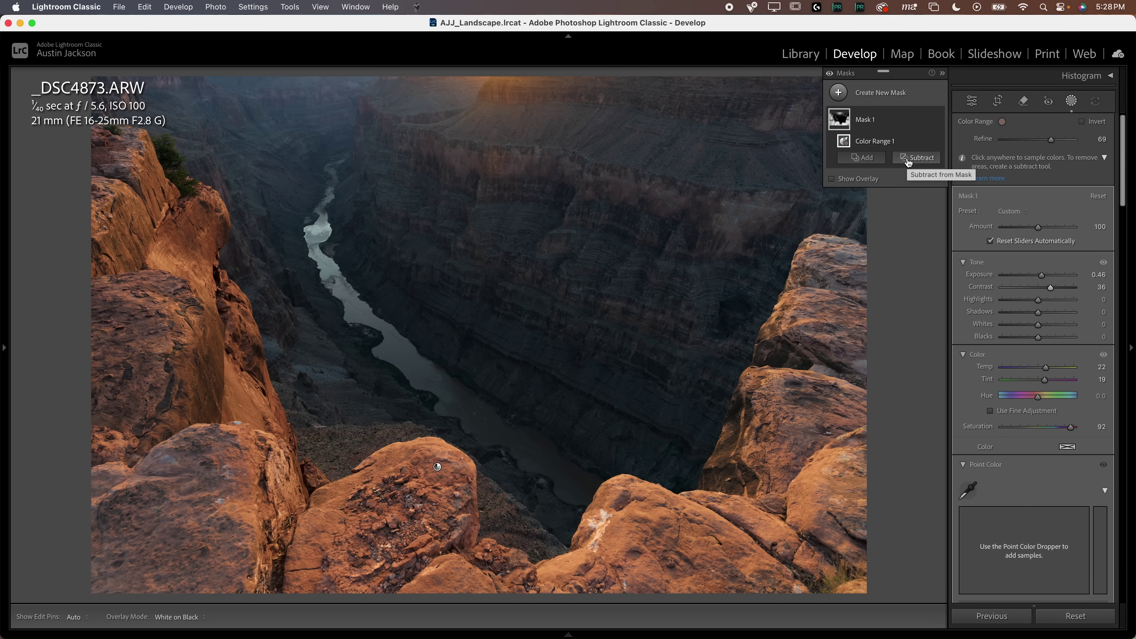
# - Subtract a brush from Mask 1 at flow 100 and size about 25, painting out the distant upper canyon
pyautogui.click(908, 160)
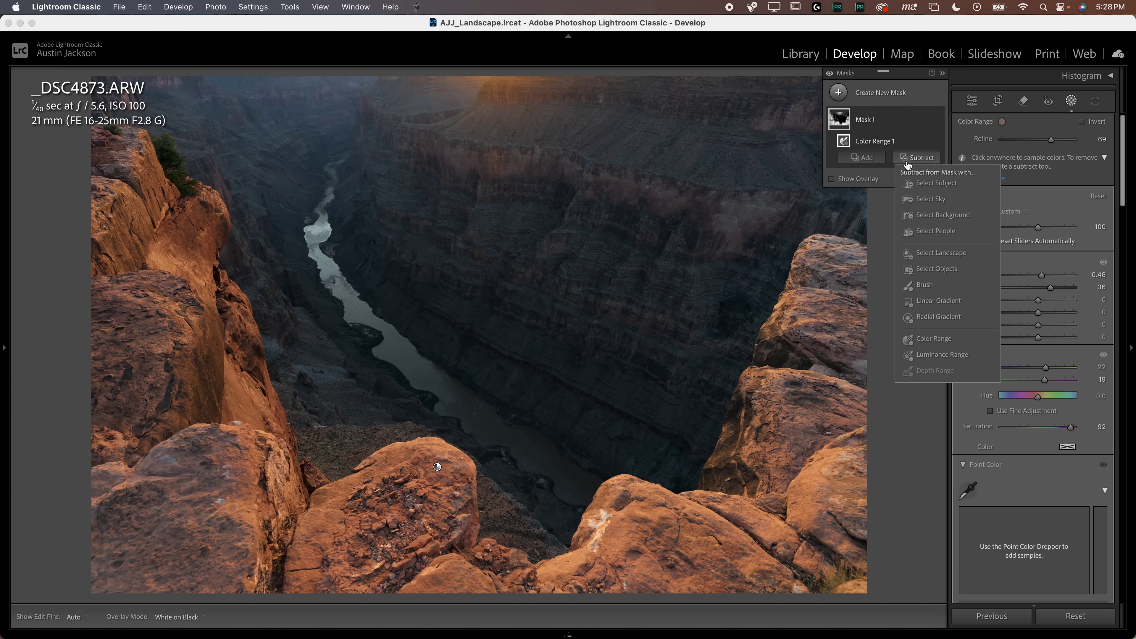
pyautogui.click(924, 286)
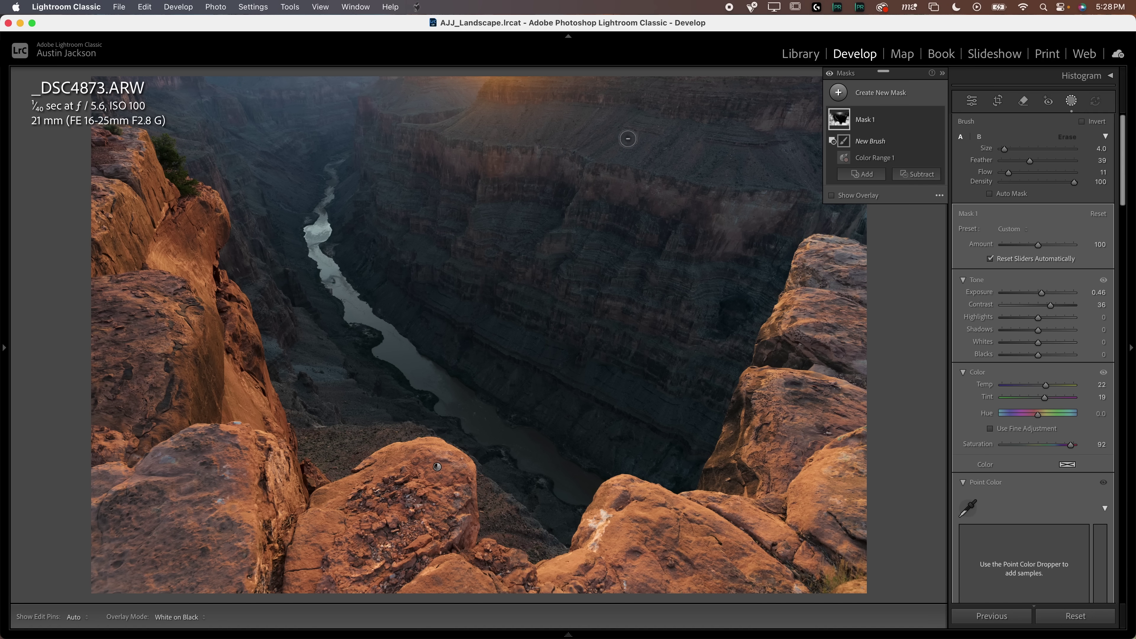
pyautogui.scroll(6, 705, 228)
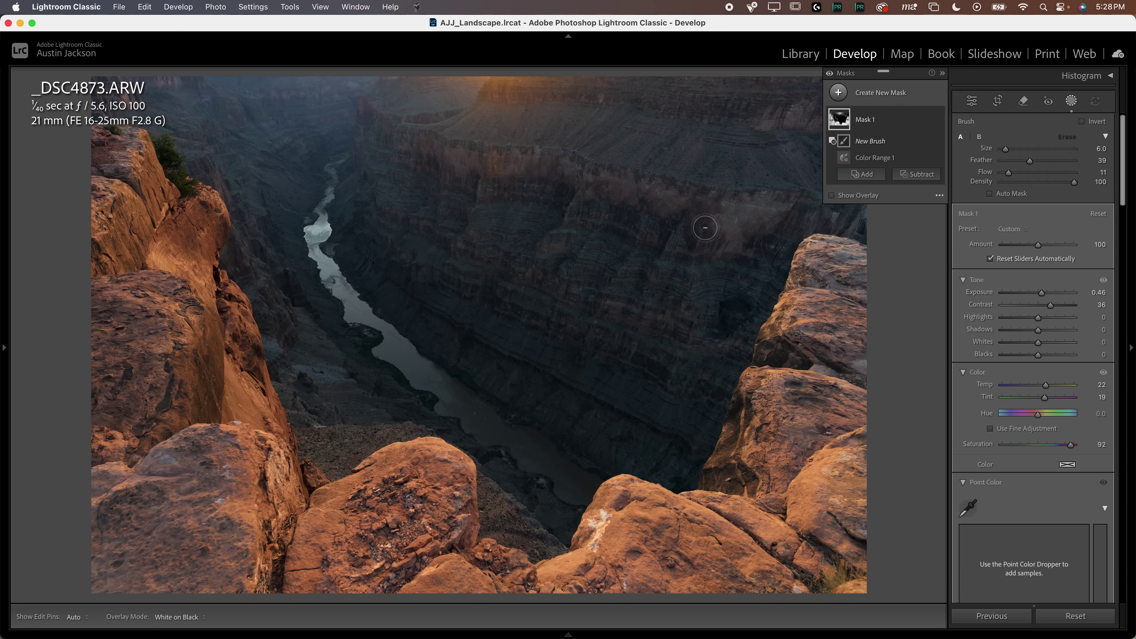
pyautogui.doubleClick(1009, 175)
pyautogui.moveTo(1013, 149); pyautogui.dragTo(1075, 160)
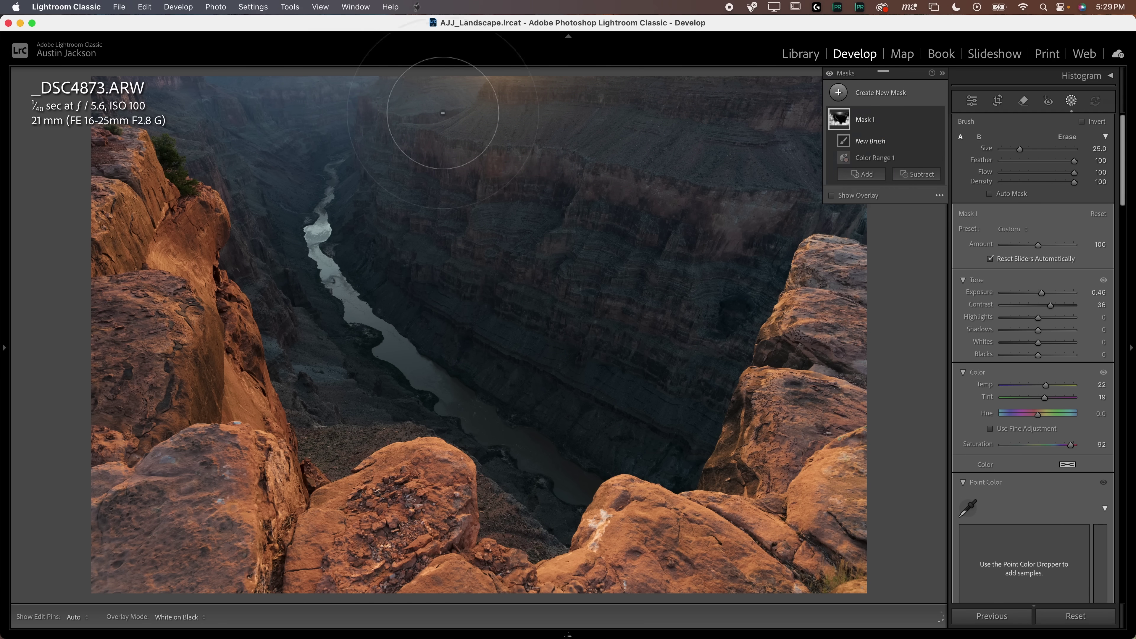
pyautogui.moveTo(443, 113); pyautogui.dragTo(645, 100)
pyautogui.moveTo(848, 142)
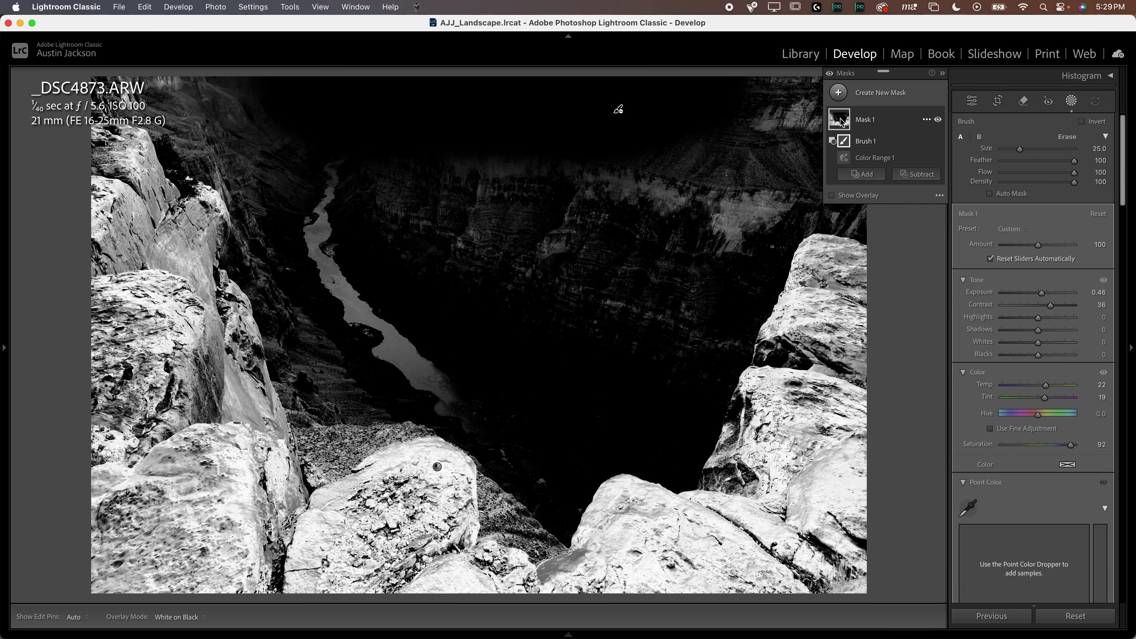
# - Compare Mask 1's warming on and off, then dismiss the Add to Mask options
pyautogui.press('h')
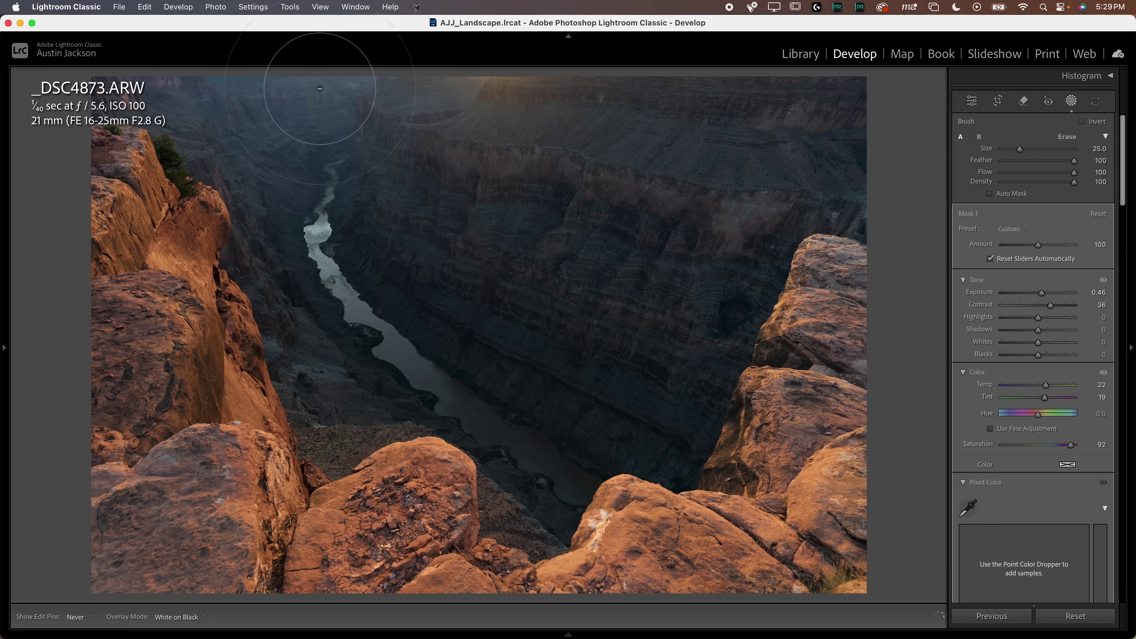
pyautogui.press('h')
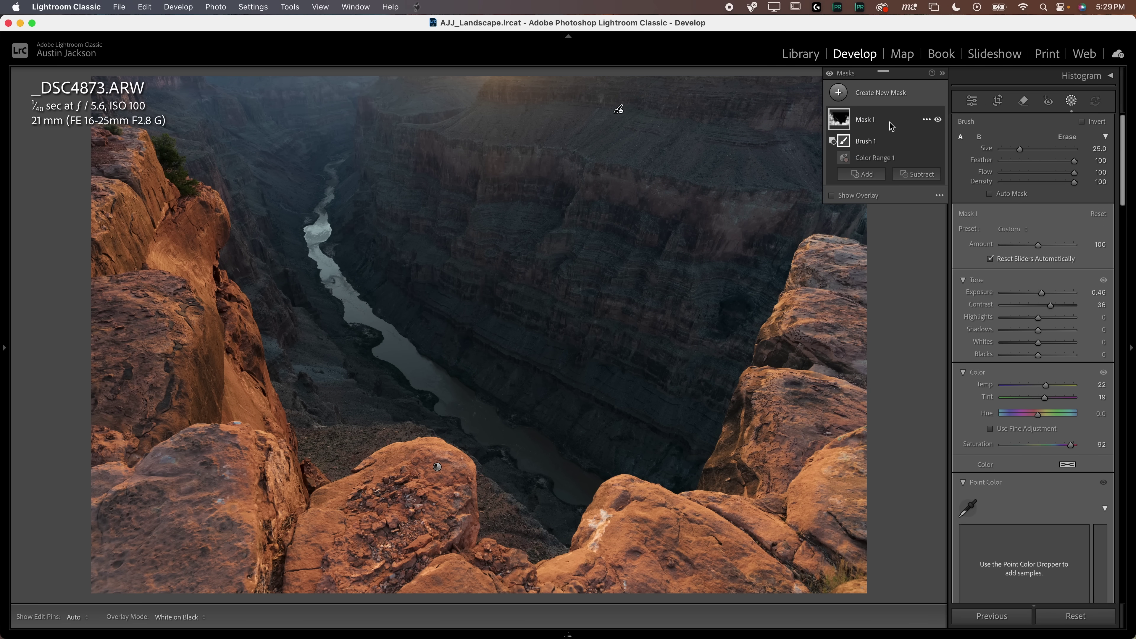
pyautogui.click(937, 120)
pyautogui.click(937, 120)
pyautogui.click(938, 120)
pyautogui.click(938, 120)
pyautogui.click(862, 175)
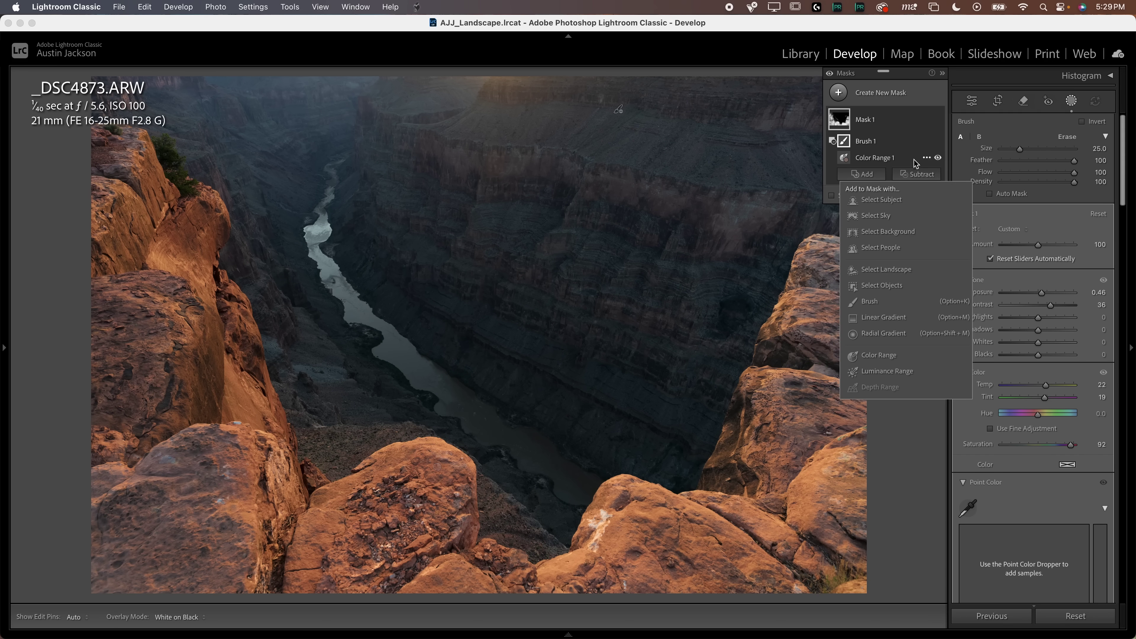
pyautogui.click(872, 173)
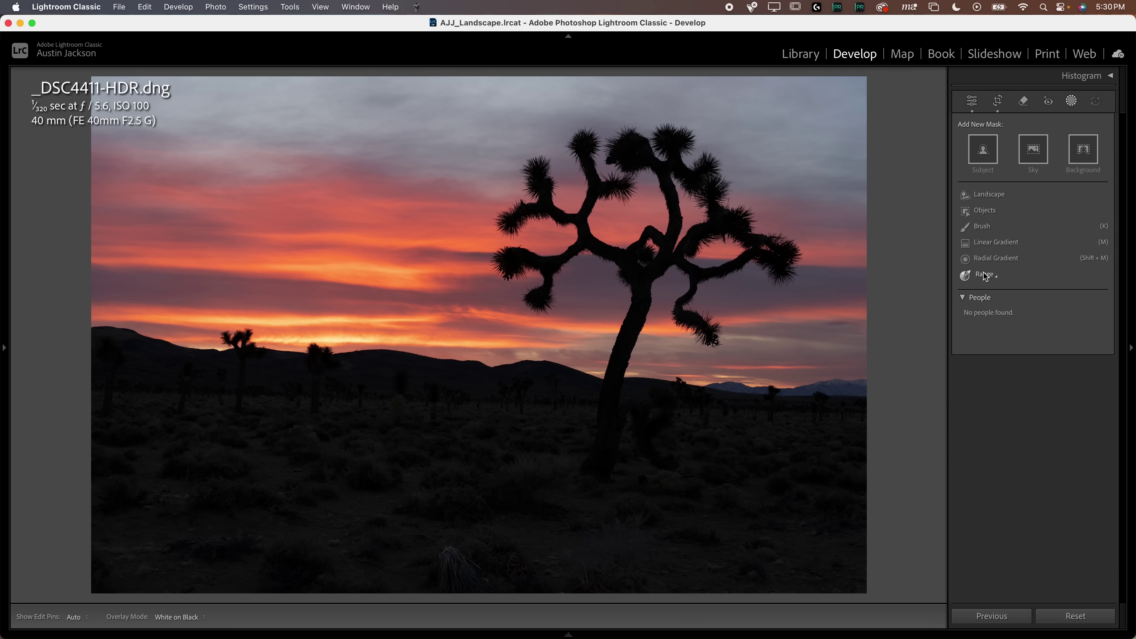
pyautogui.click(986, 274)
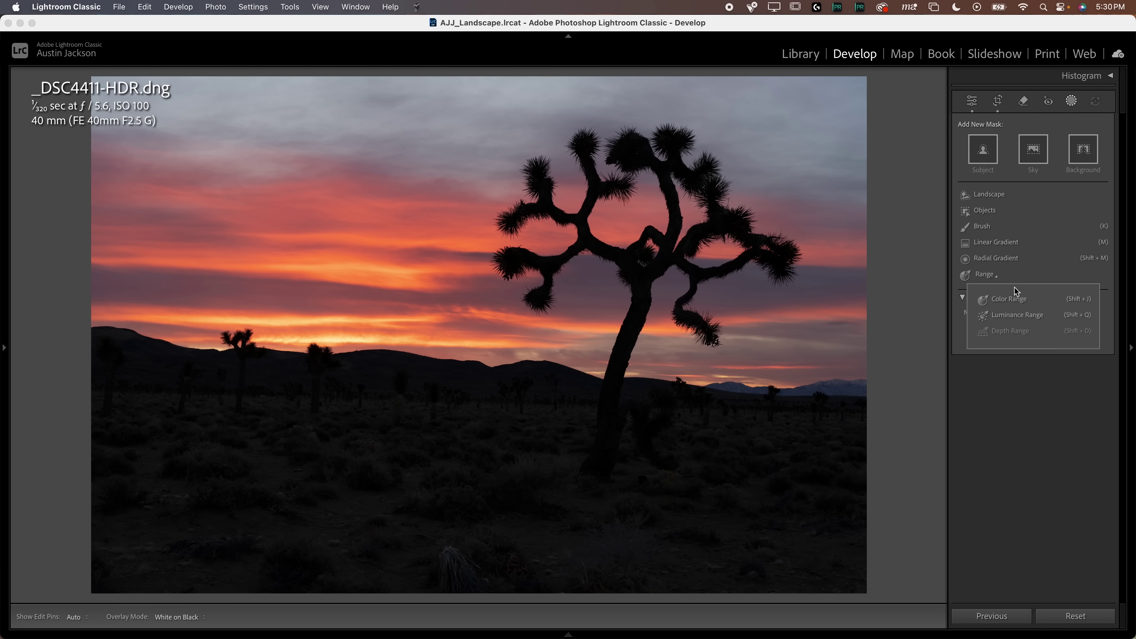
pyautogui.click(1010, 316)
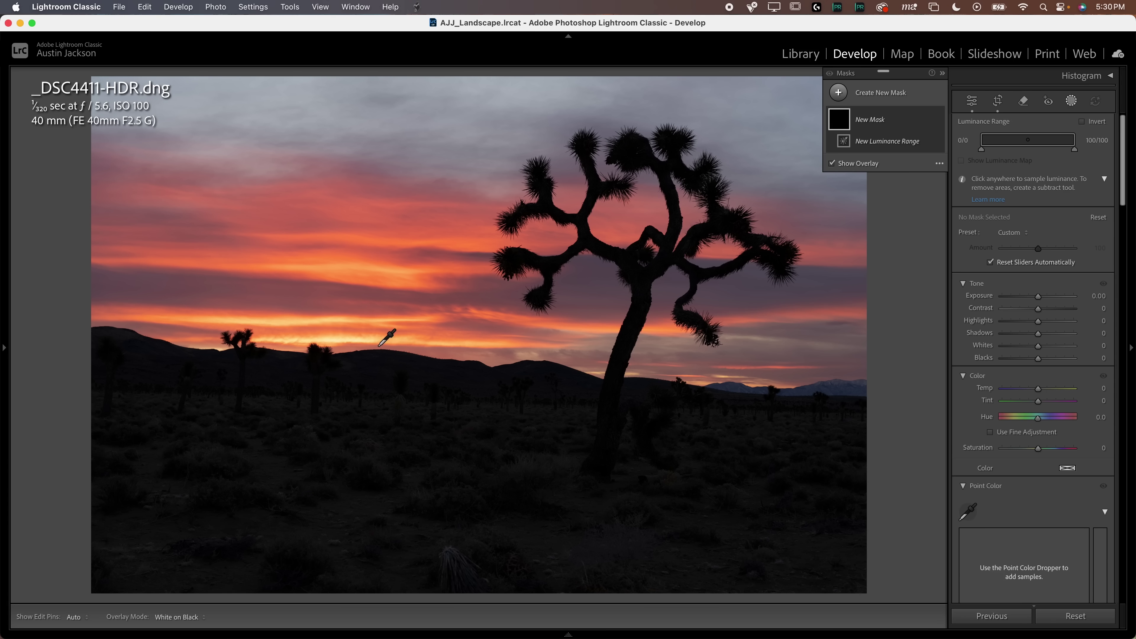
pyautogui.click(331, 340)
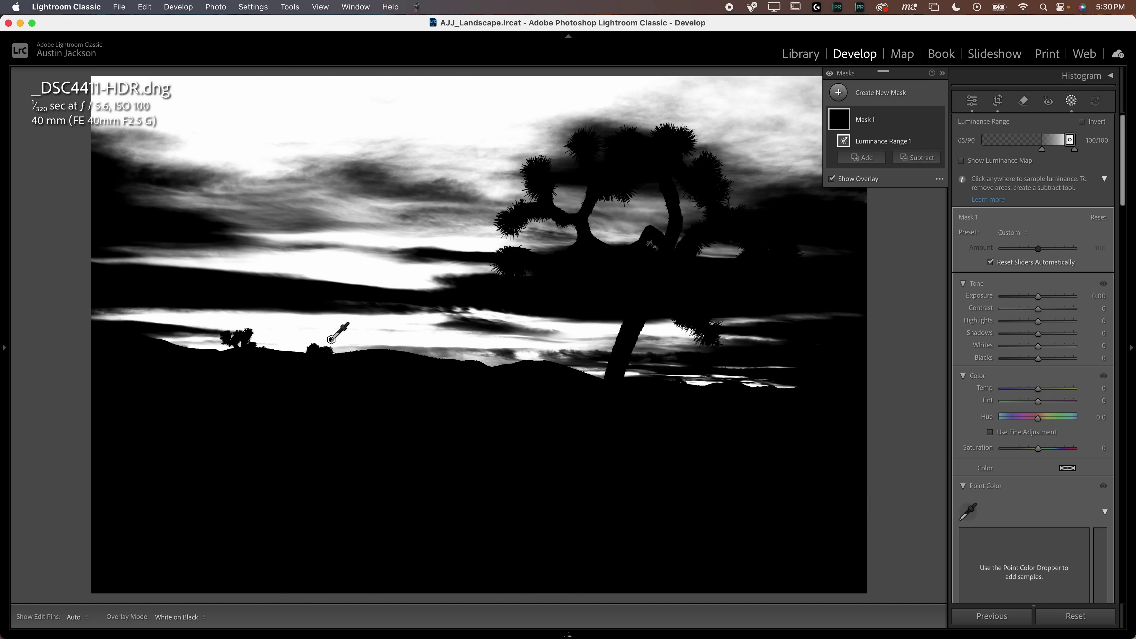
pyautogui.moveTo(1042, 149); pyautogui.dragTo(1050, 149)
pyautogui.moveTo(1038, 296); pyautogui.dragTo(1029, 301)
pyautogui.moveTo(1069, 141); pyautogui.dragTo(1006, 154)
pyautogui.moveTo(843, 120)
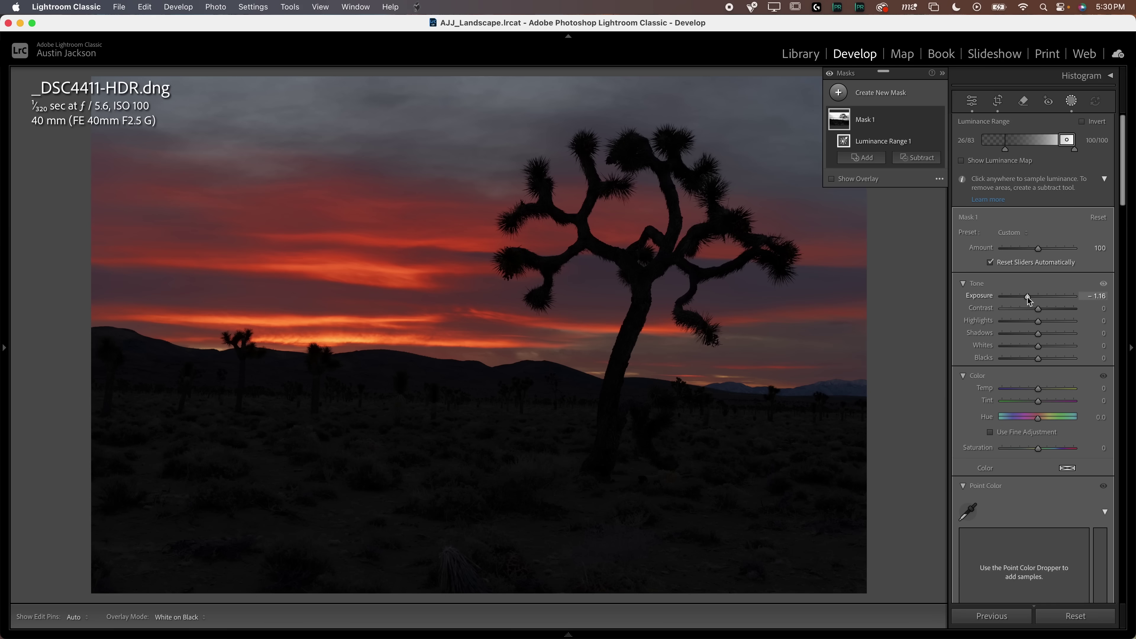
pyautogui.moveTo(1028, 296); pyautogui.dragTo(1034, 296)
pyautogui.moveTo(1067, 142); pyautogui.dragTo(1068, 142)
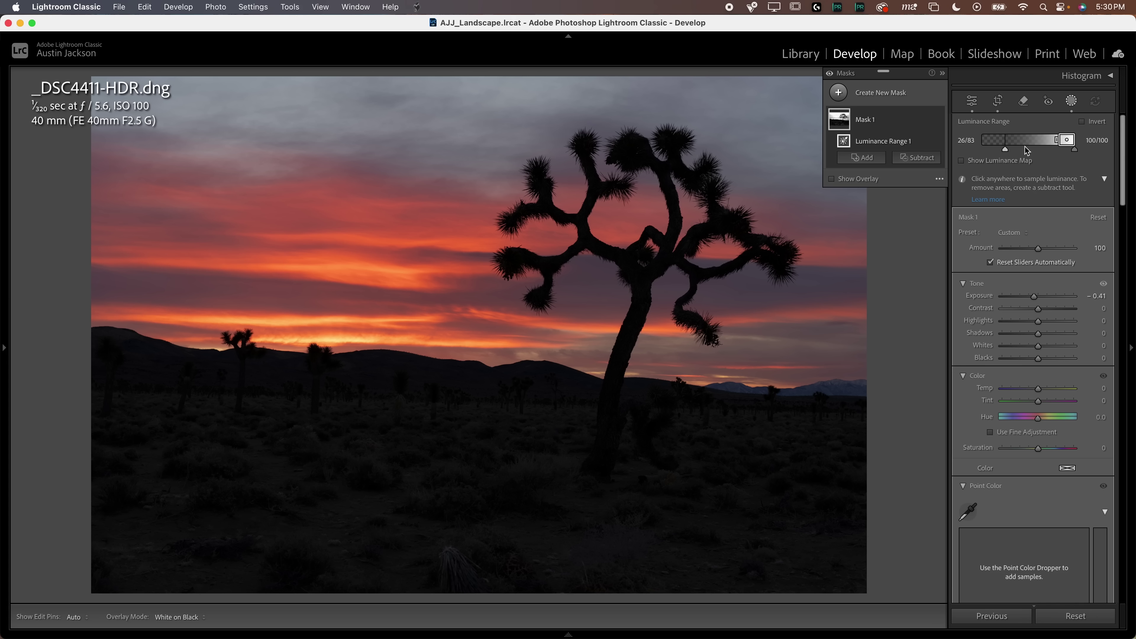
pyautogui.click(924, 119)
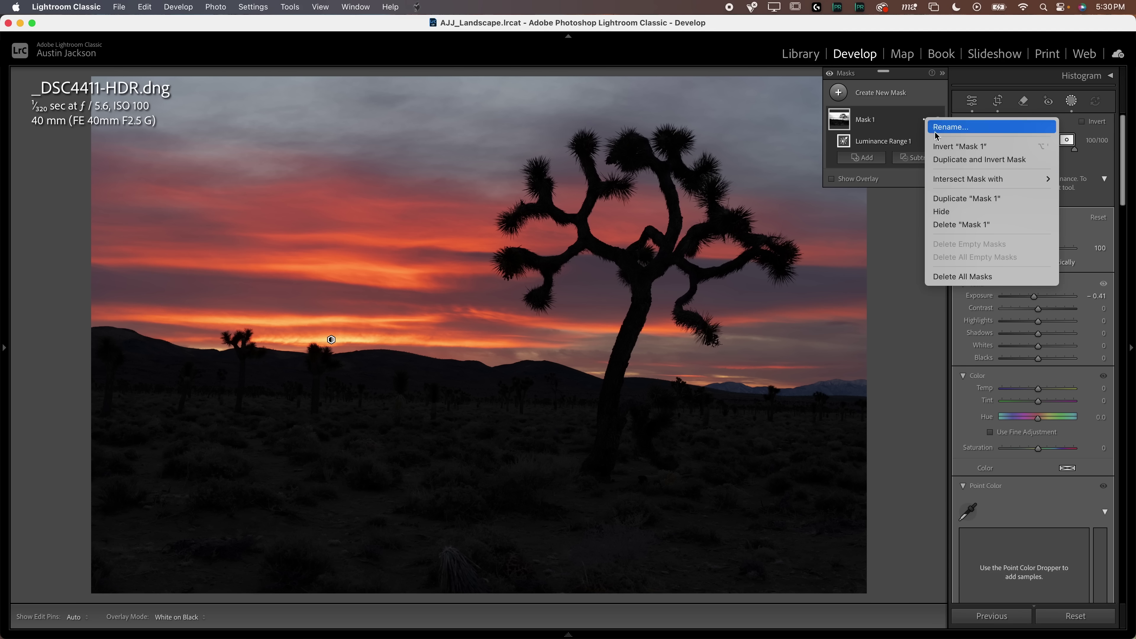
pyautogui.click(963, 225)
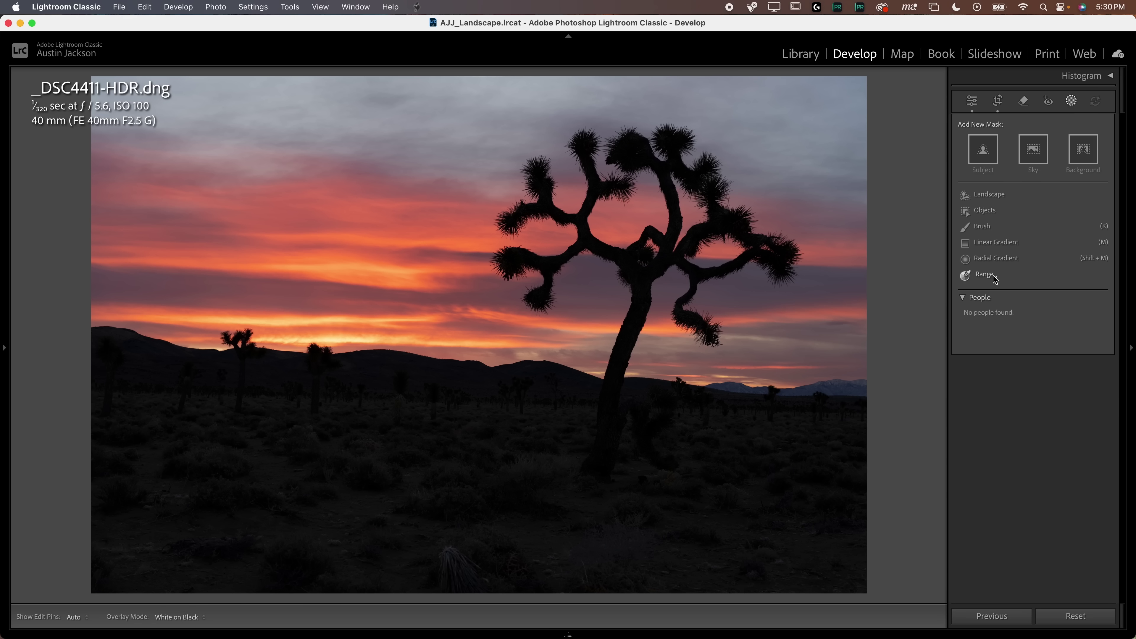
# - Add a Luminance Range mask sampled from the dark foreground, narrowed to the darks (0–37/56), with Exposure +0.91
pyautogui.moveTo(995, 280)
pyautogui.click(1004, 316)
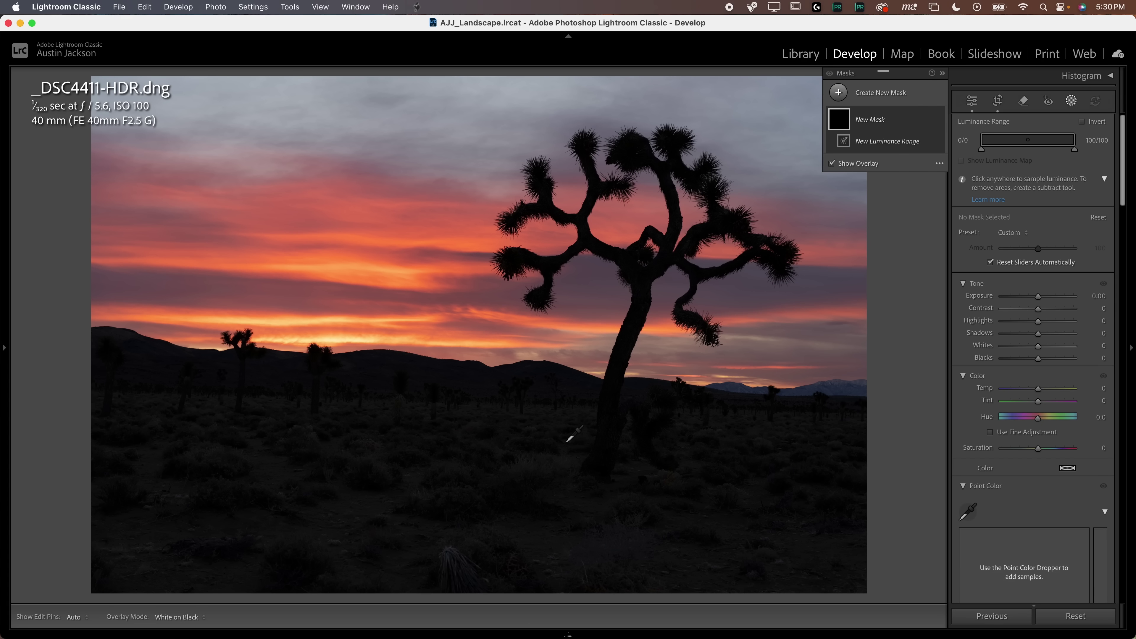
pyautogui.click(440, 459)
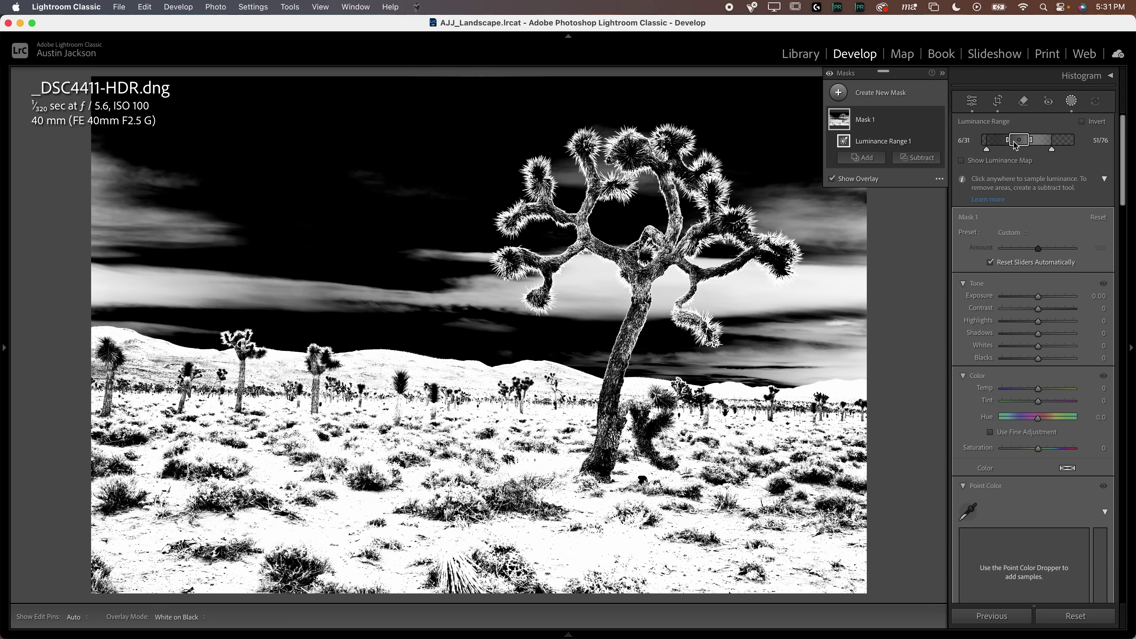
pyautogui.moveTo(1015, 145)
pyautogui.mouseDown()
pyautogui.moveTo(990, 145)
pyautogui.moveTo(1031, 143)
pyautogui.moveTo(1018, 144)
pyautogui.mouseUp()
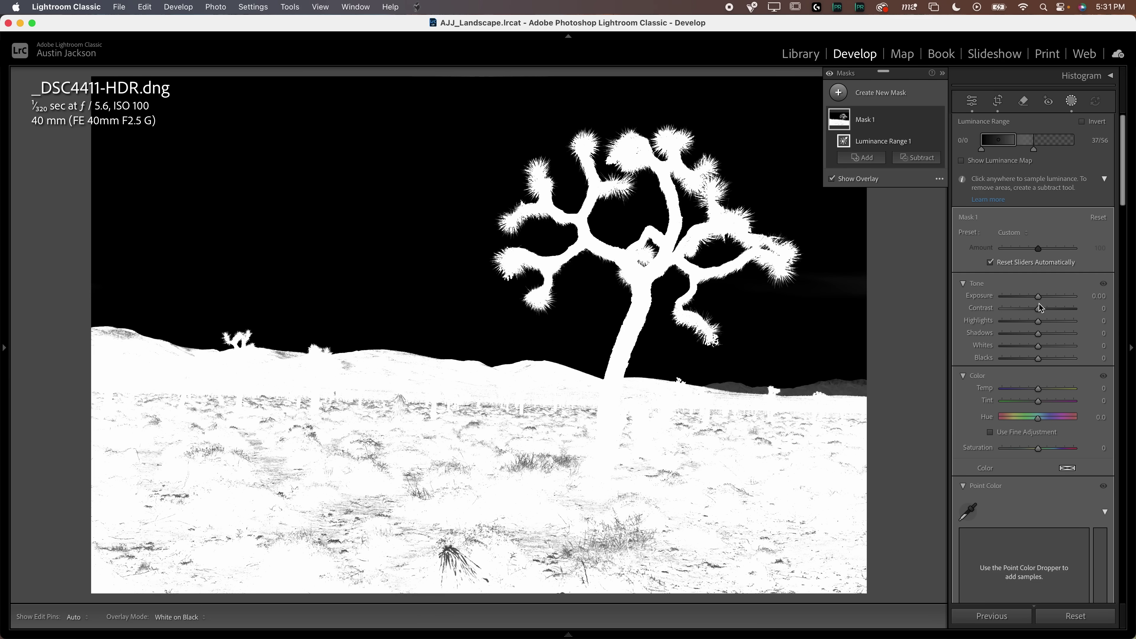
pyautogui.moveTo(1039, 299); pyautogui.dragTo(1047, 300)
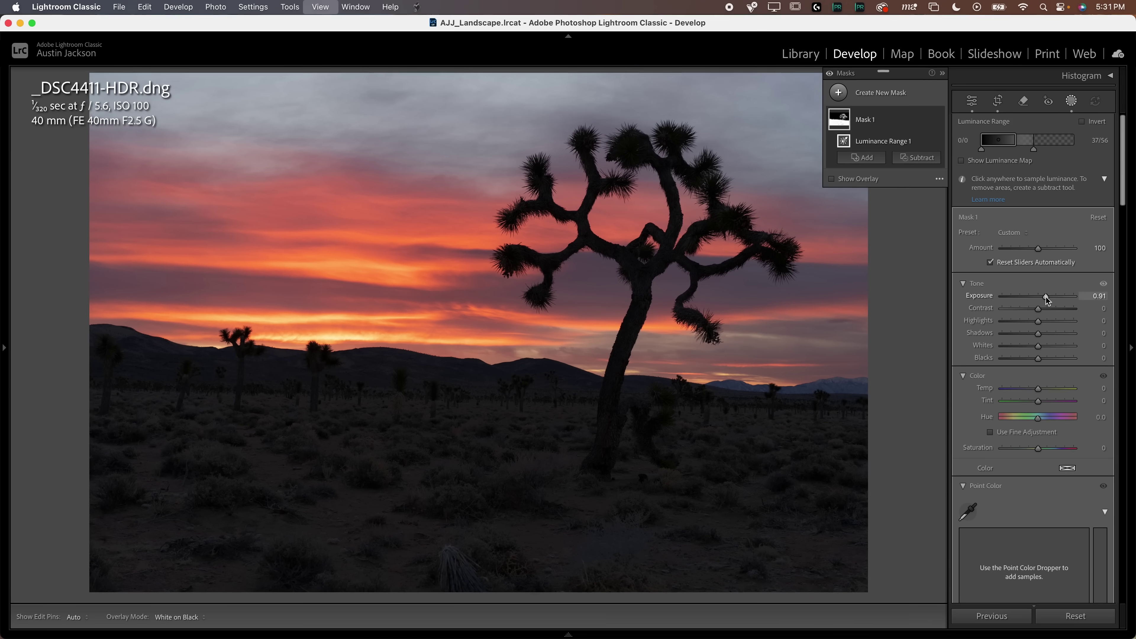
pyautogui.press('z')
pyautogui.press('z')
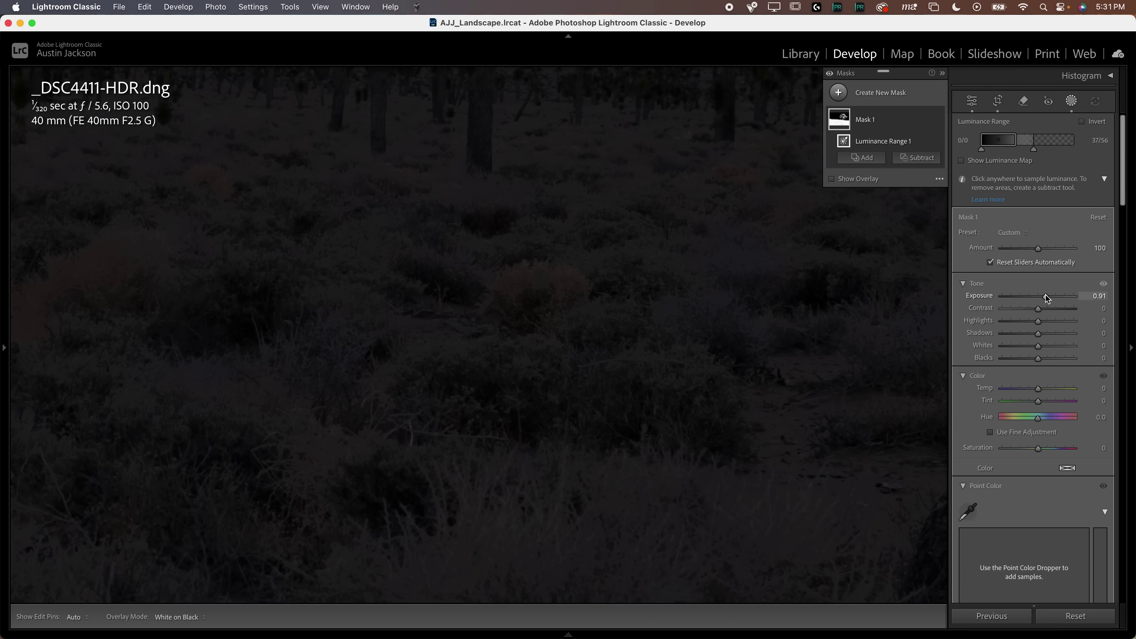
# - Trial the mask's Exposure and reset it, then test and undo a global exposure boost
pyautogui.moveTo(1046, 297); pyautogui.dragTo(1059, 298)
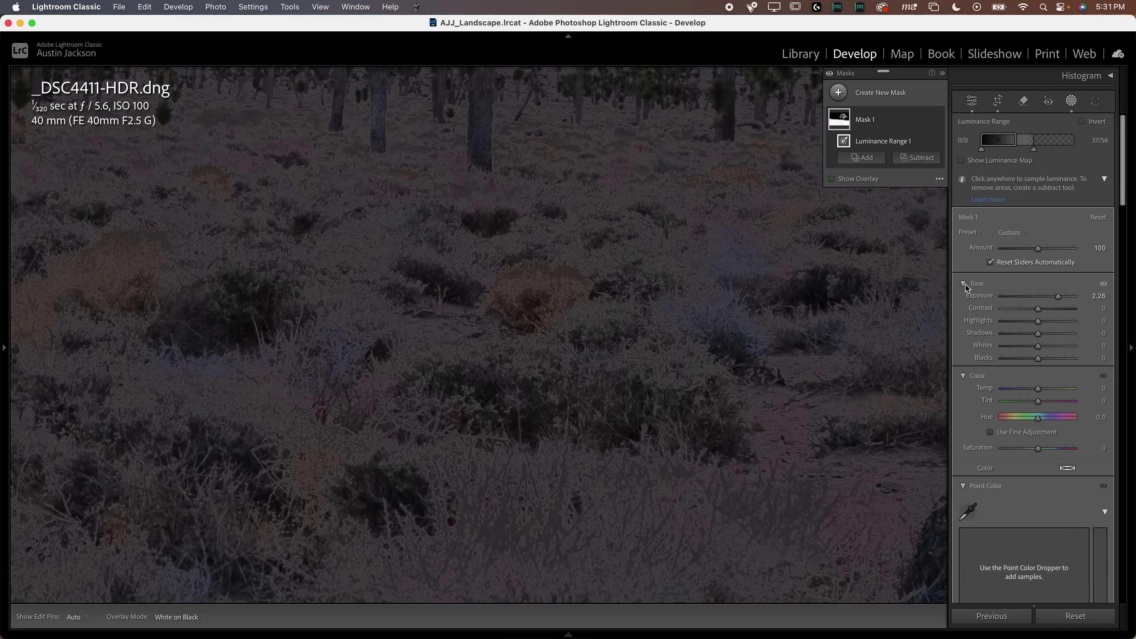
pyautogui.doubleClick(1058, 298)
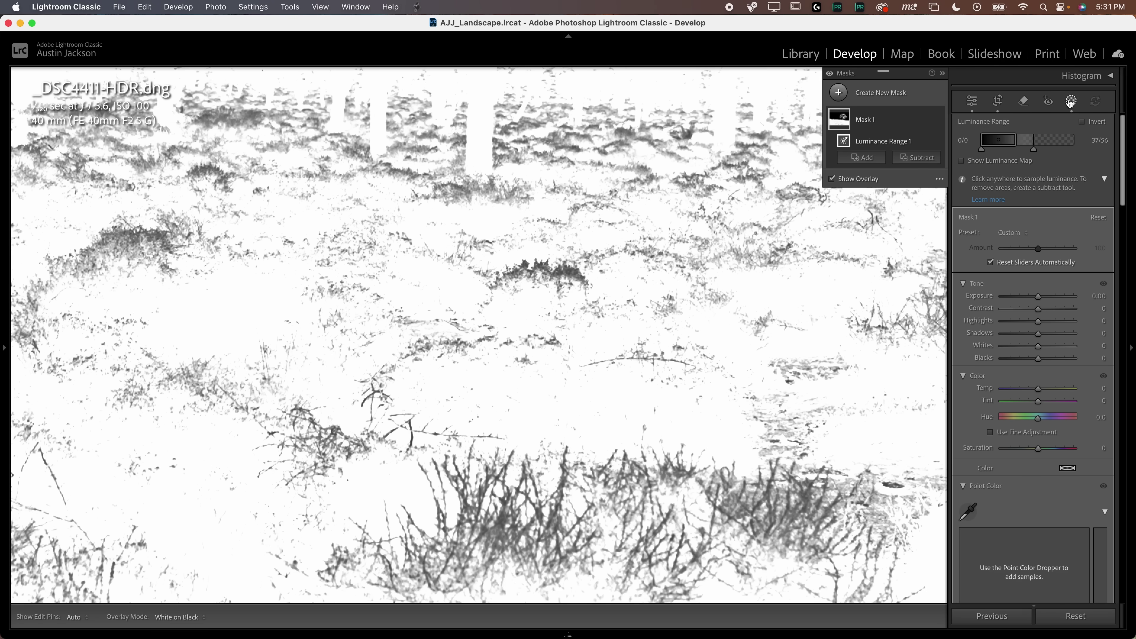
pyautogui.click(1071, 101)
pyautogui.moveTo(1035, 241); pyautogui.dragTo(1043, 241)
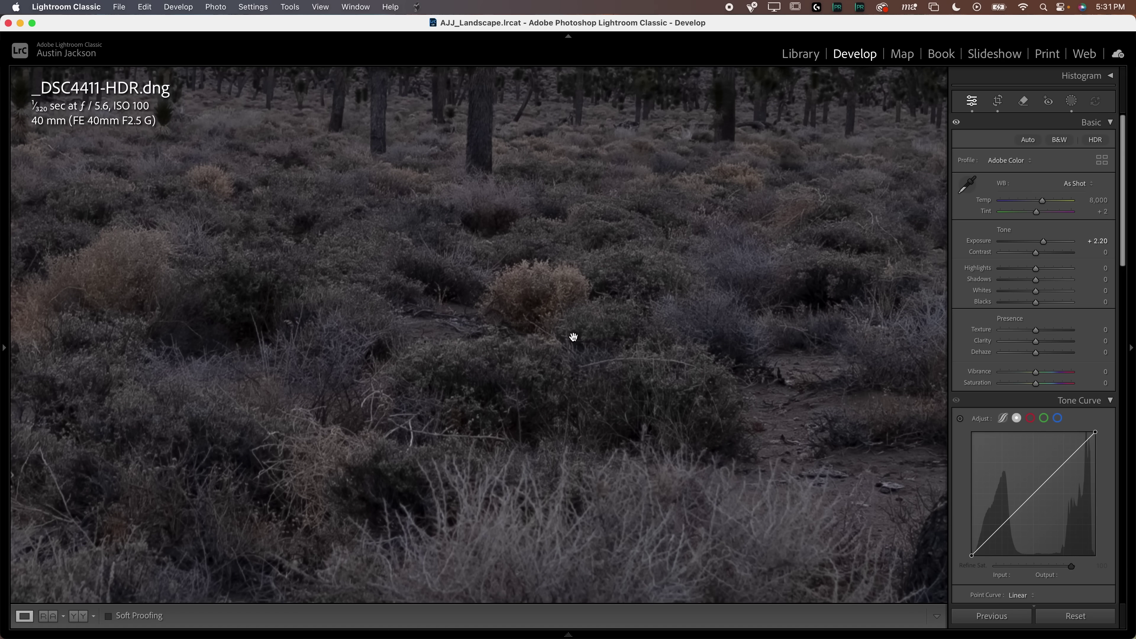
pyautogui.press('super+z')
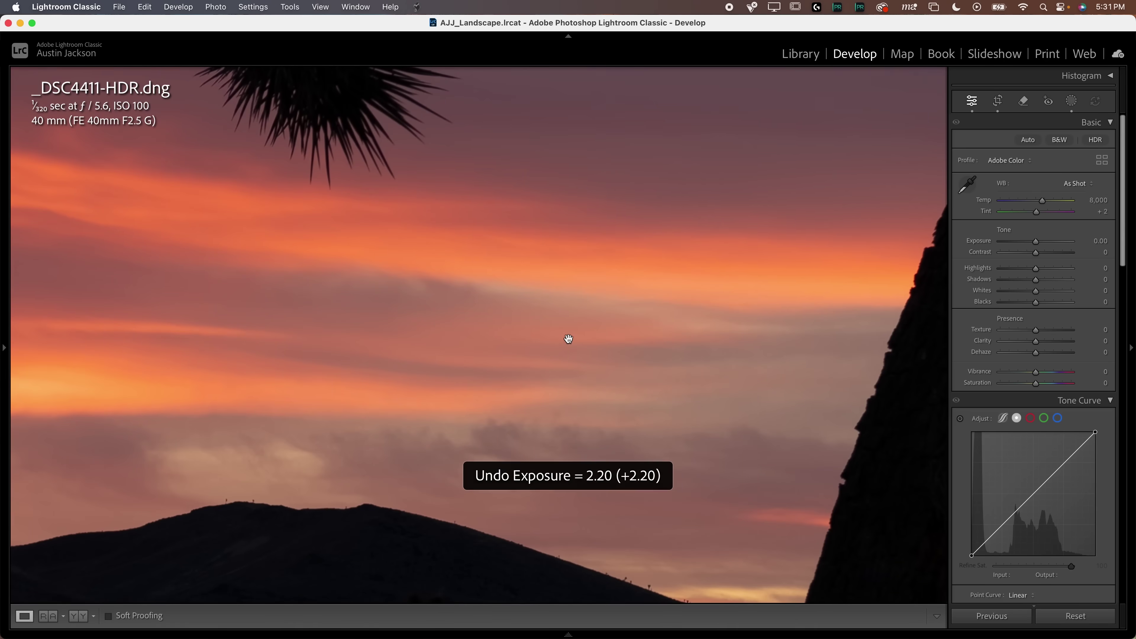
pyautogui.click(569, 336)
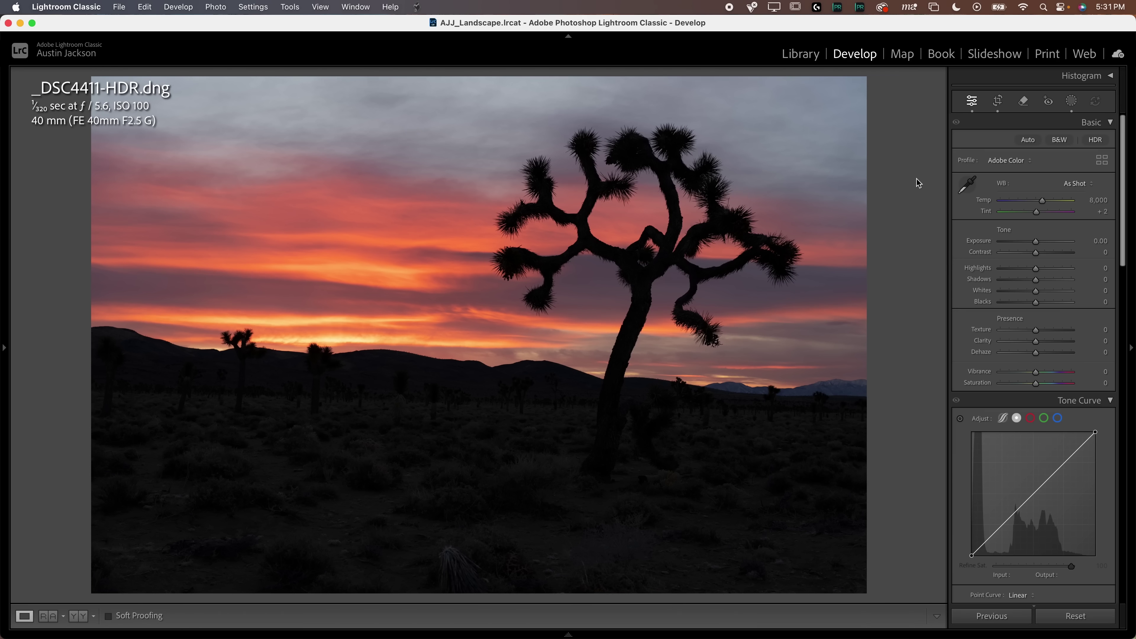
pyautogui.click(1071, 101)
# - Reselect Mask 1, set its Exposure to 0.58 and lift Shadows to 94
pyautogui.moveTo(847, 125)
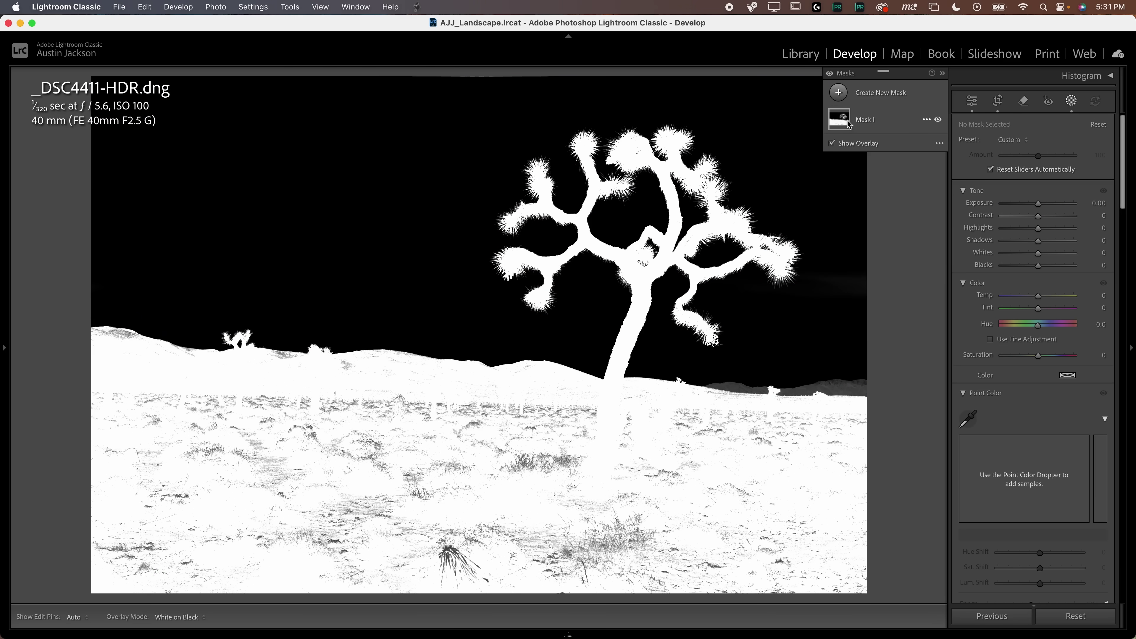
pyautogui.click(863, 124)
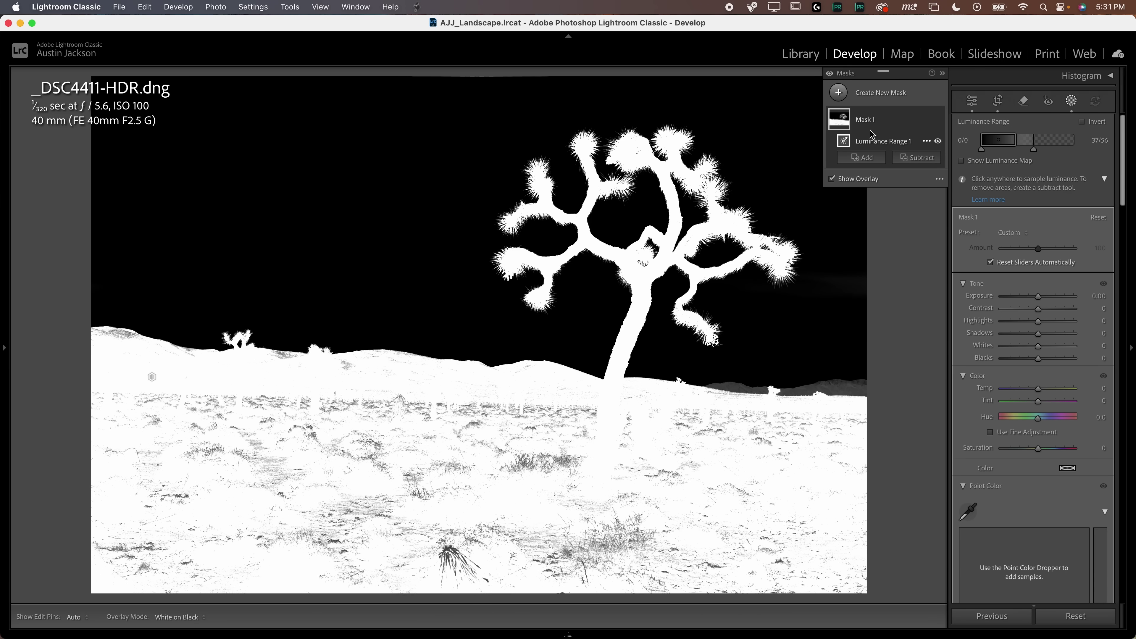
pyautogui.moveTo(1038, 296); pyautogui.dragTo(1045, 297)
pyautogui.press('super+z')
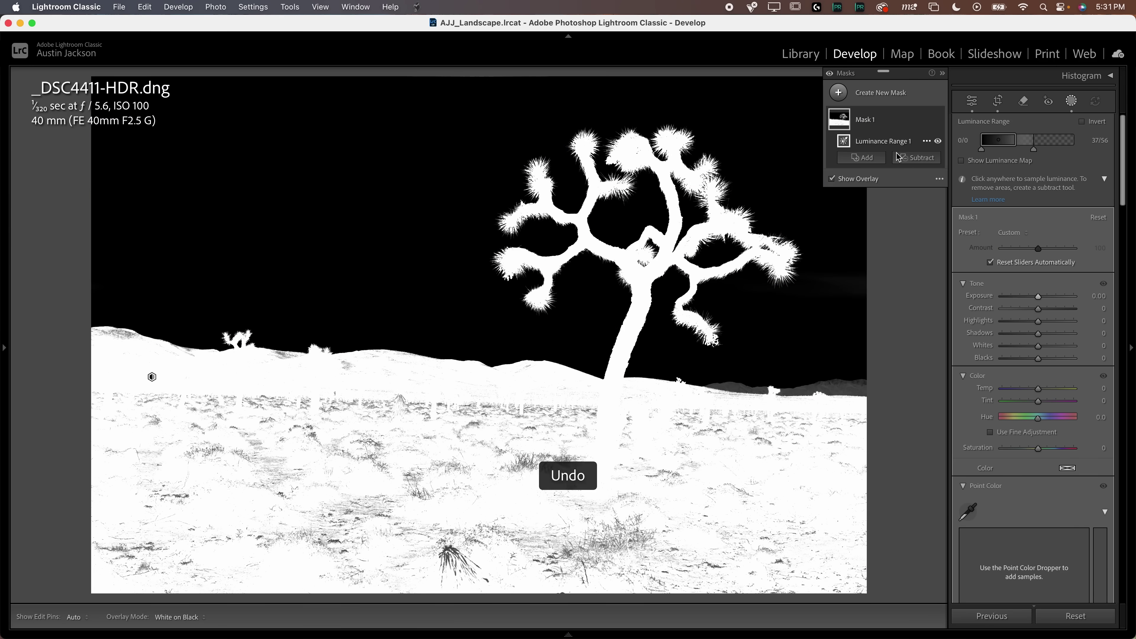
pyautogui.moveTo(1037, 296); pyautogui.dragTo(1043, 297)
pyautogui.moveTo(1039, 336); pyautogui.dragTo(1072, 336)
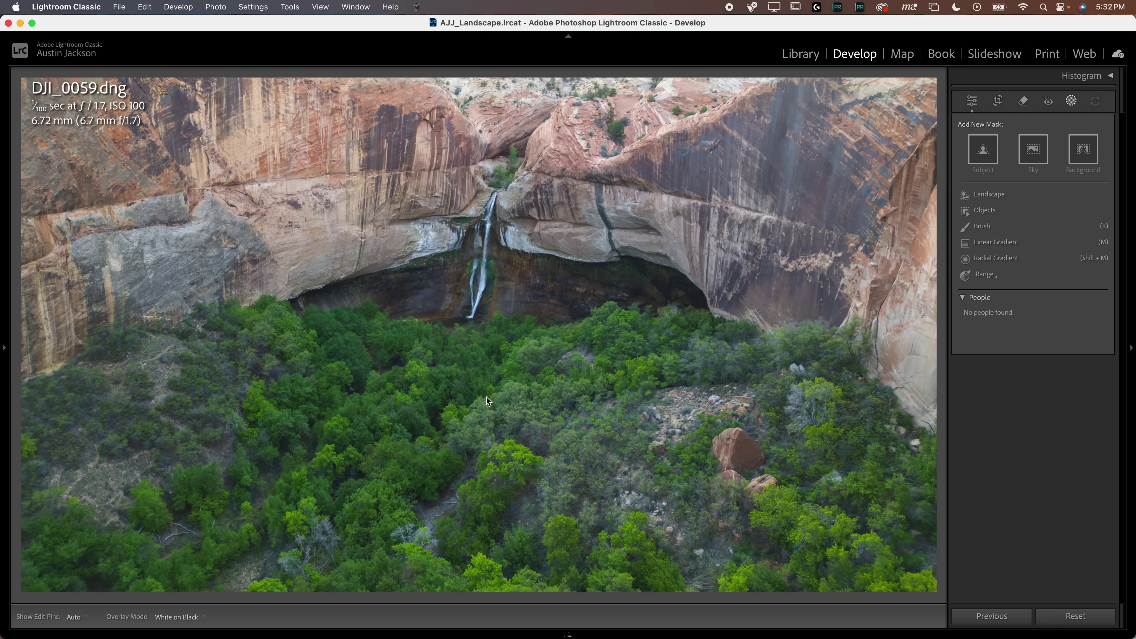
# - Start a Landscape mask on the DJI_0059.dng waterfall photo
pyautogui.click(989, 196)
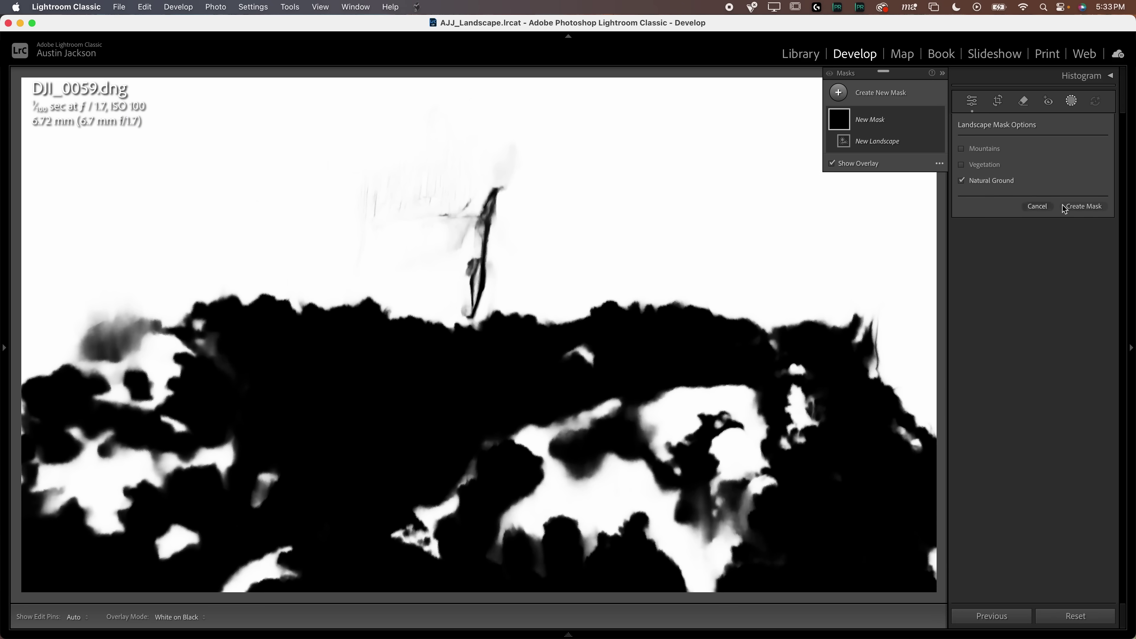
# - Create Mask 1 from the Natural Ground landscape selection only
pyautogui.click(1084, 206)
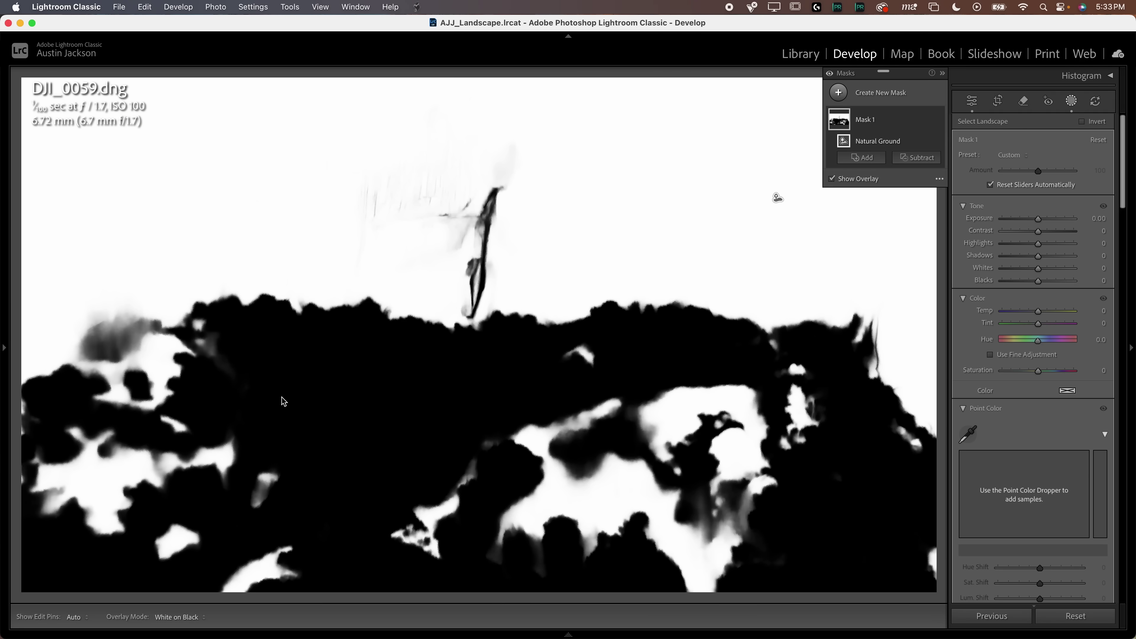
# - Set Mask 1's Temp to 25, Tint to 27 and Saturation to 41
pyautogui.click(848, 179)
pyautogui.click(849, 179)
pyautogui.click(1037, 312)
pyautogui.moveTo(1039, 313); pyautogui.dragTo(1050, 329)
pyautogui.click(1039, 327)
pyautogui.moveTo(1039, 371); pyautogui.dragTo(1053, 377)
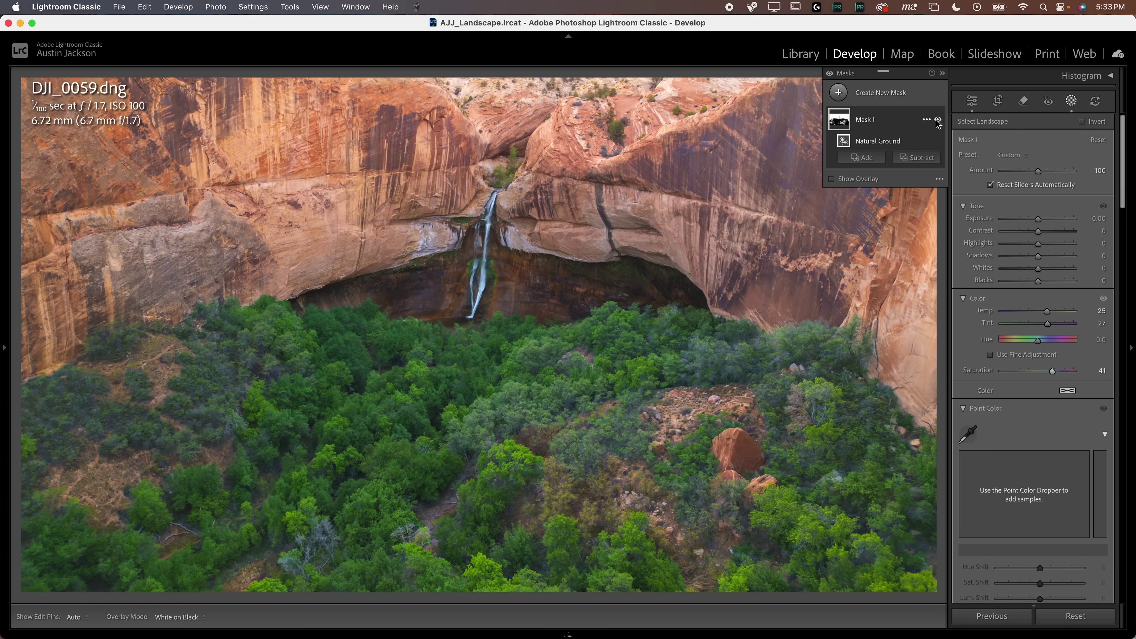
# - Toggle Mask 1's effect to compare and zoom in to check the trees below the waterfall
pyautogui.click(938, 121)
pyautogui.click(937, 120)
pyautogui.click(938, 121)
pyautogui.click(938, 121)
pyautogui.press('super+plus')
pyautogui.moveTo(628, 431); pyautogui.dragTo(423, 141)
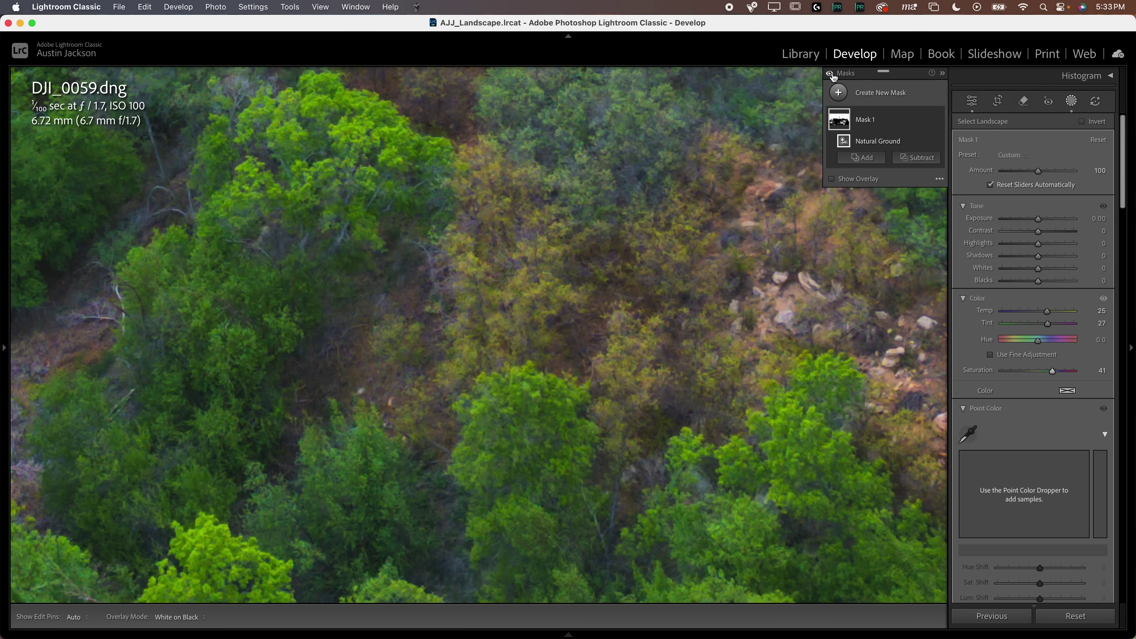
pyautogui.press('super+minus')
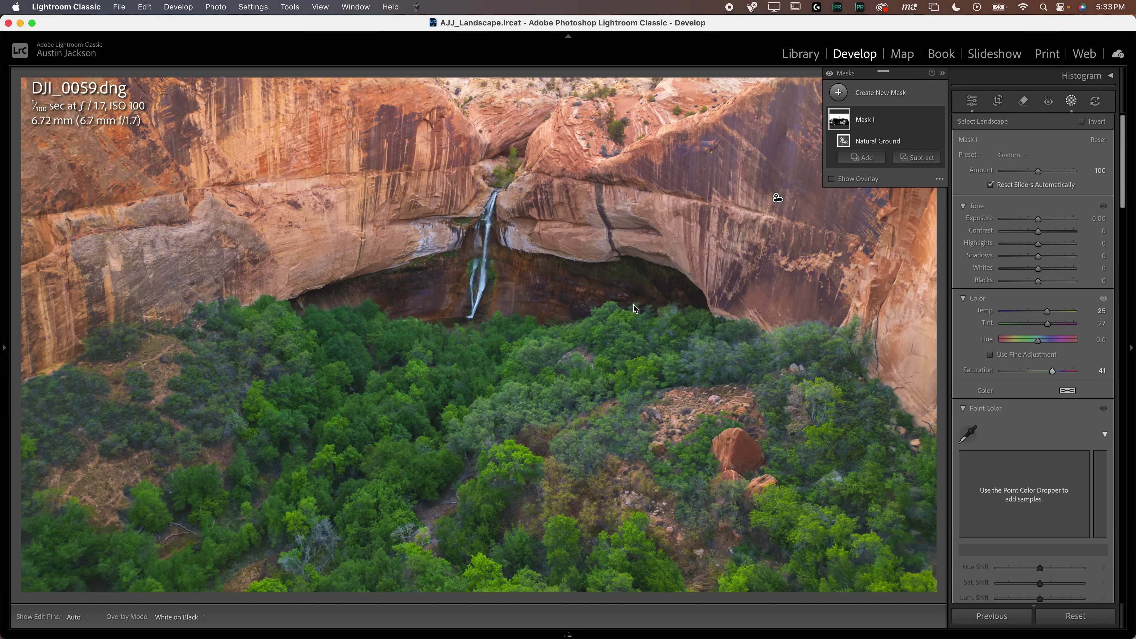
# - Add a brush subtraction to Mask 1 with Feather 58 and paint the warmth off the trees
pyautogui.click(925, 159)
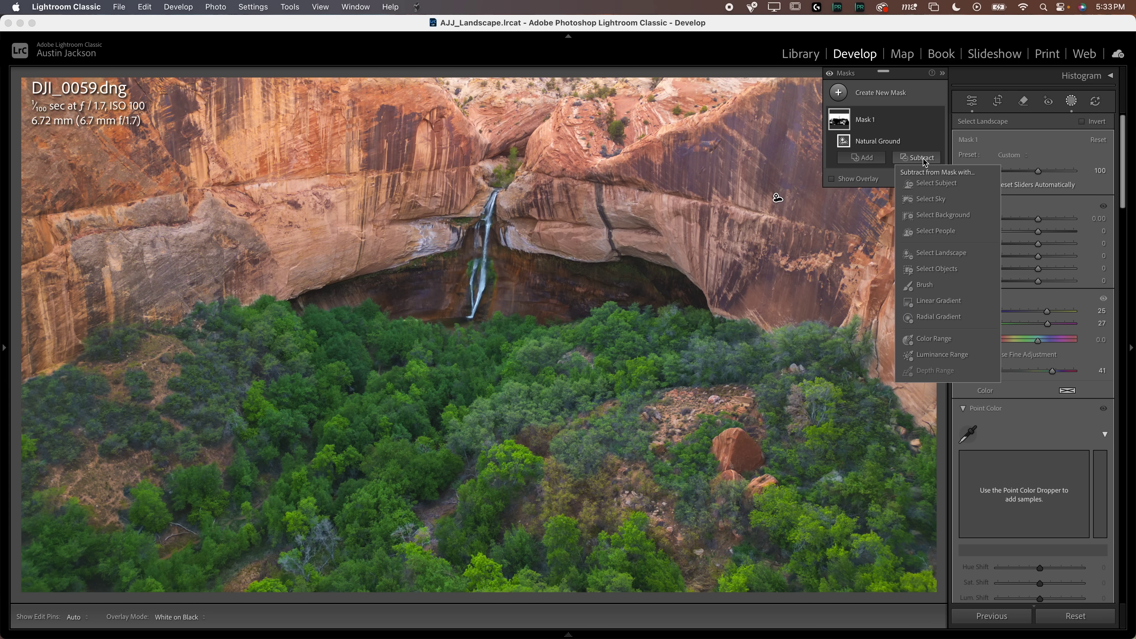
pyautogui.click(924, 285)
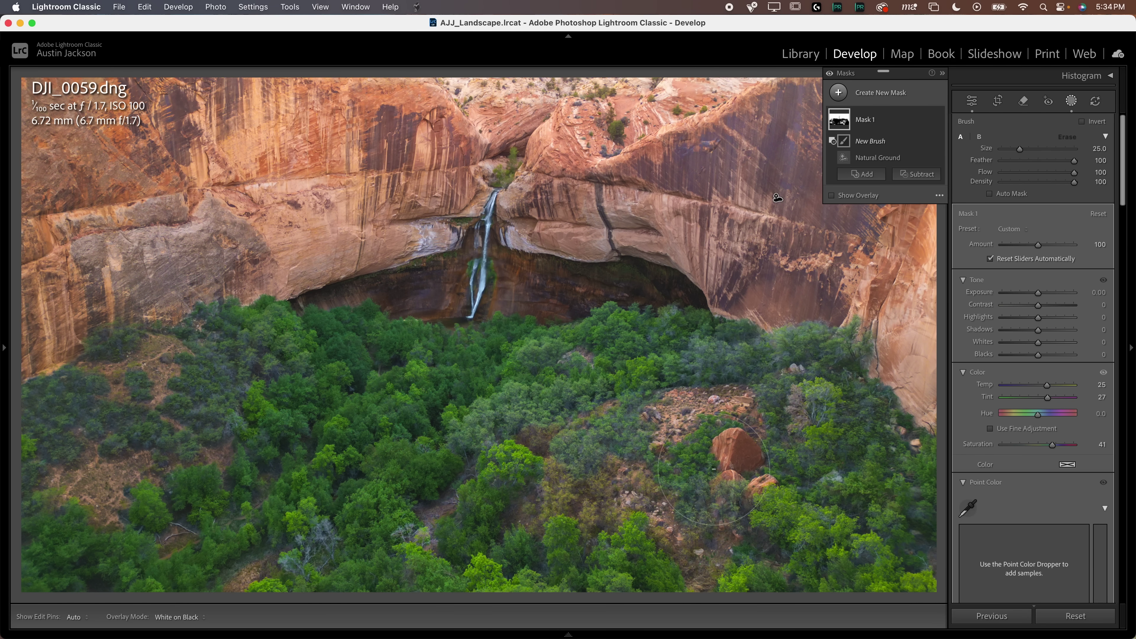
pyautogui.moveTo(1049, 165); pyautogui.dragTo(1033, 160)
pyautogui.press('h')
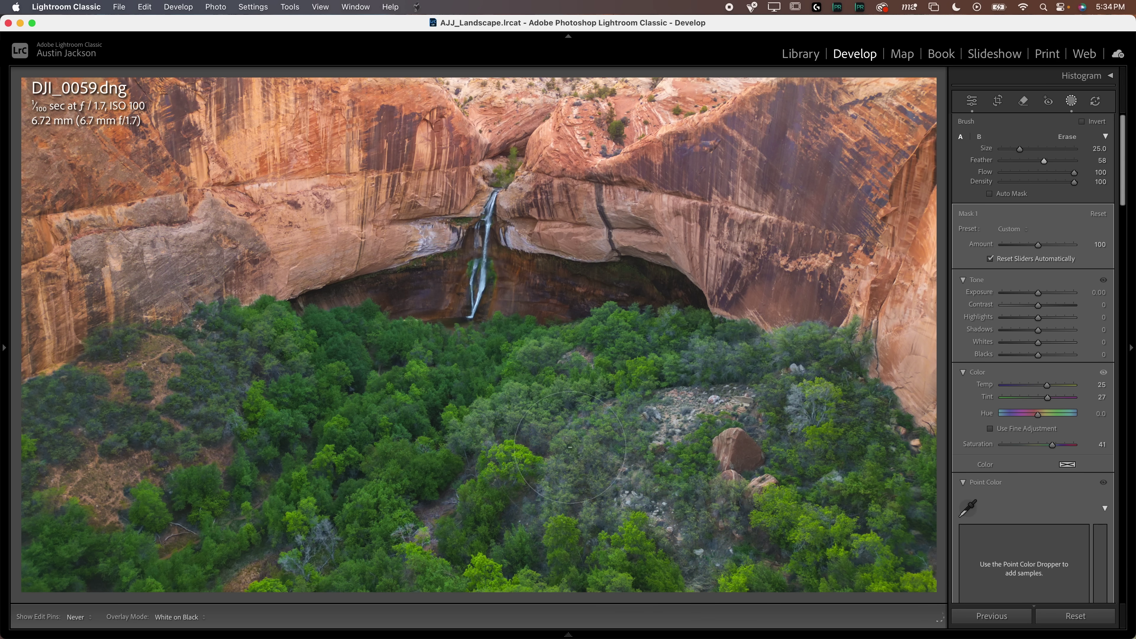
pyautogui.click(219, 558)
pyautogui.press('h')
pyautogui.press('z')
pyautogui.moveTo(141, 462); pyautogui.dragTo(743, 438)
# - Zoom in on the waterfall and toggle the mask's adjustments to compare
pyautogui.press('h')
pyautogui.press('h')
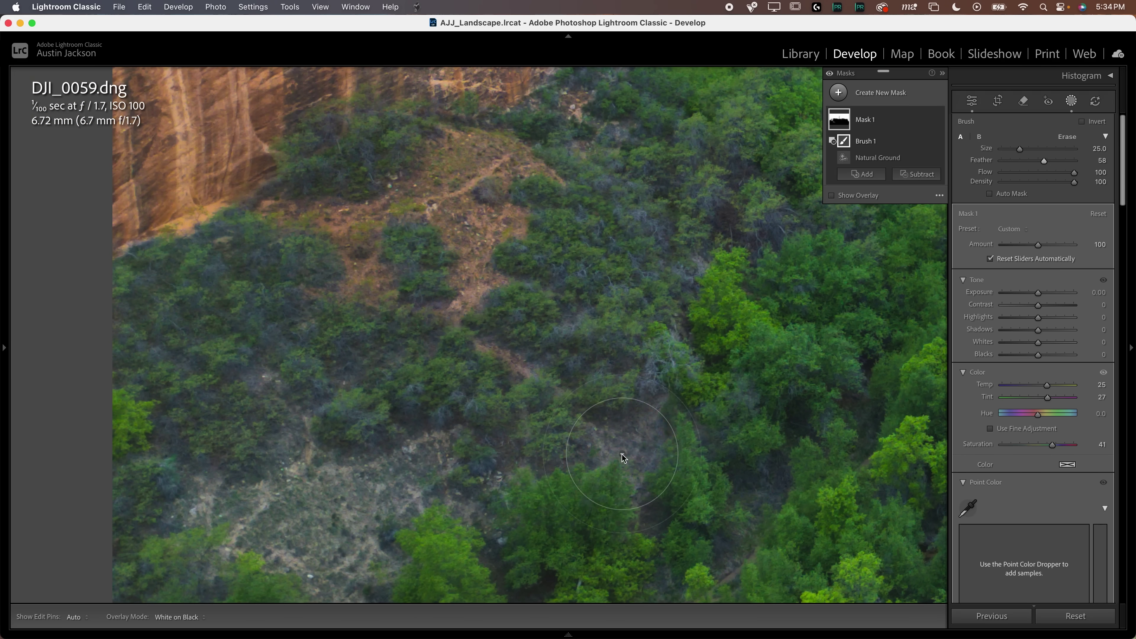
pyautogui.press('z')
pyautogui.press('h')
pyautogui.press('h')
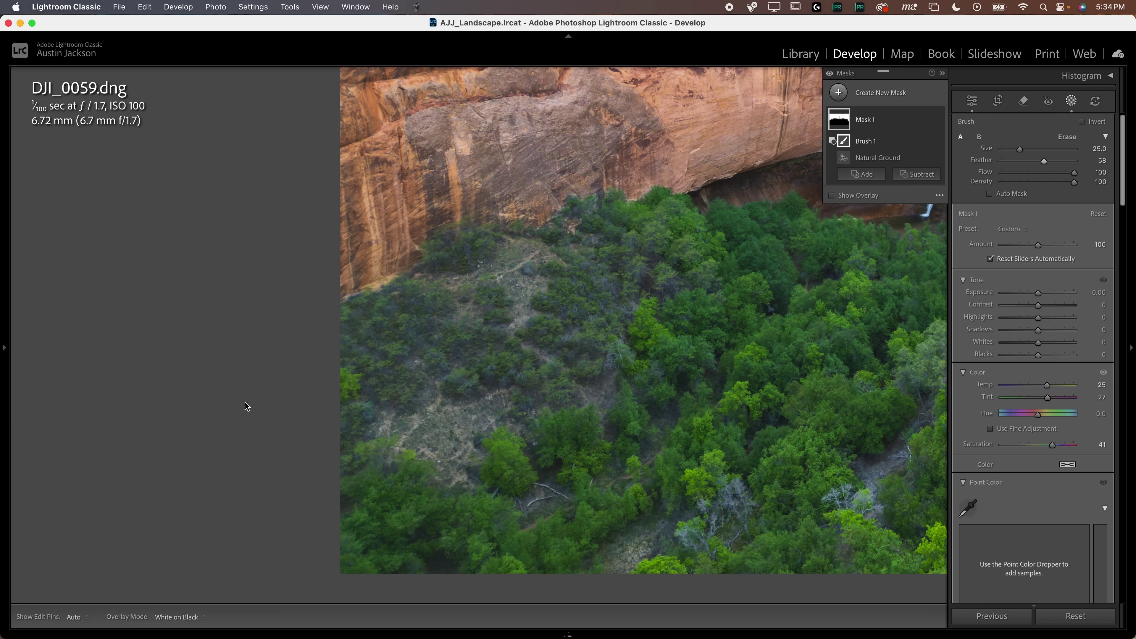
pyautogui.click(408, 457)
pyautogui.press('super+equal')
pyautogui.press('super+equal')
pyautogui.press('super+equal')
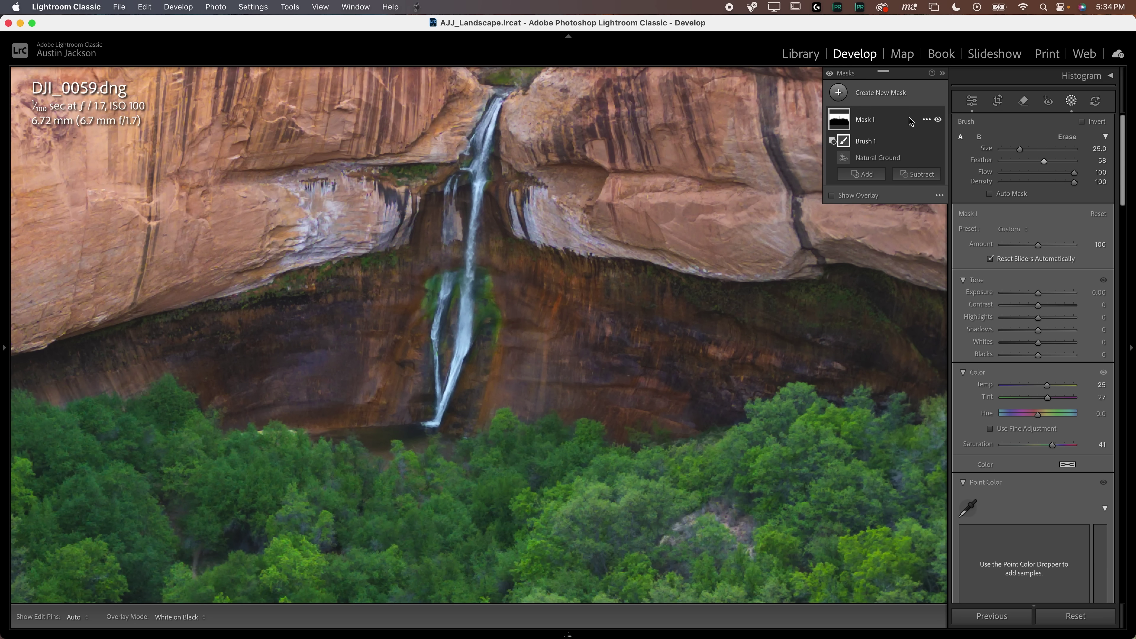
pyautogui.click(831, 74)
pyautogui.click(831, 74)
pyautogui.press('super+minus')
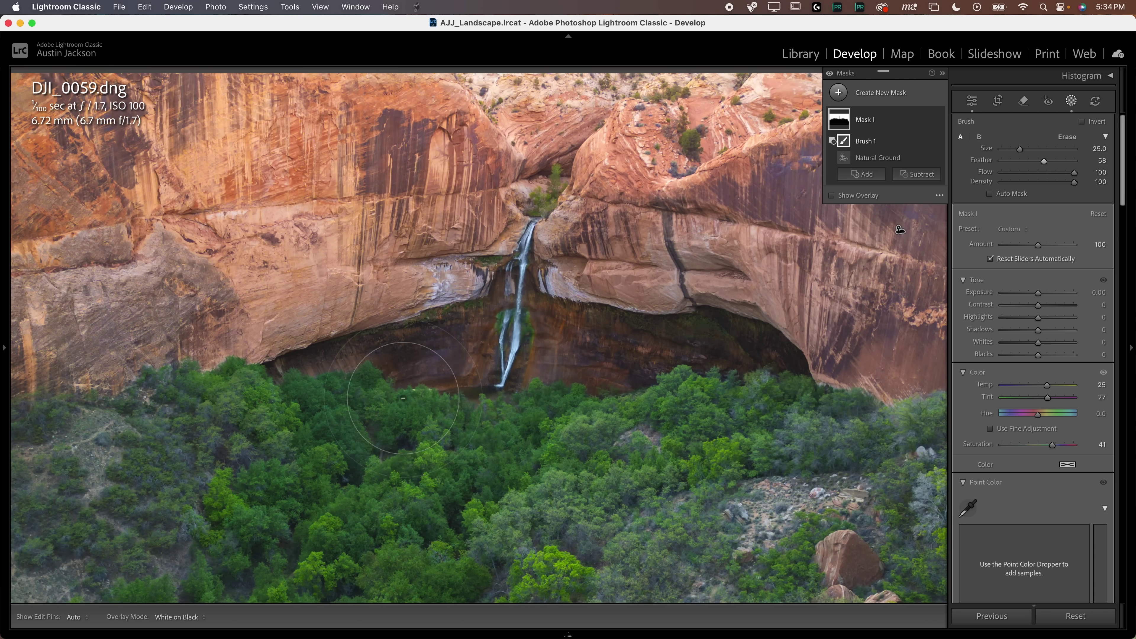
# - Inspect the cave wall and canyon slope up close, then return to the full-photo view
pyautogui.press('h')
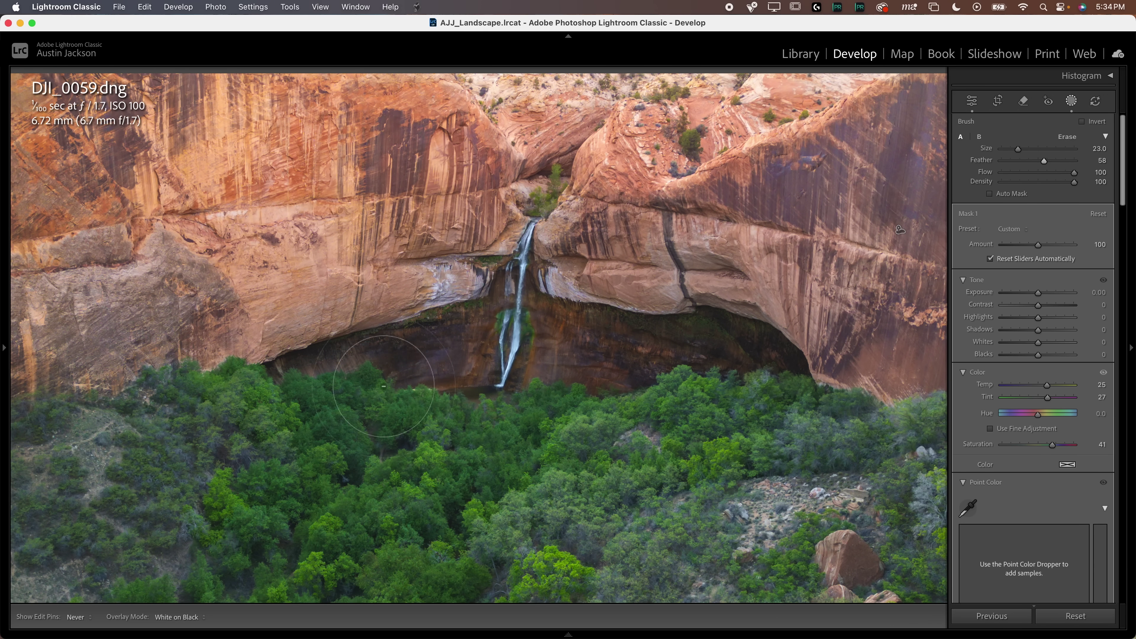
pyautogui.scroll(-3, 492, 367)
pyautogui.press('h')
pyautogui.scroll(-4, 514, 344)
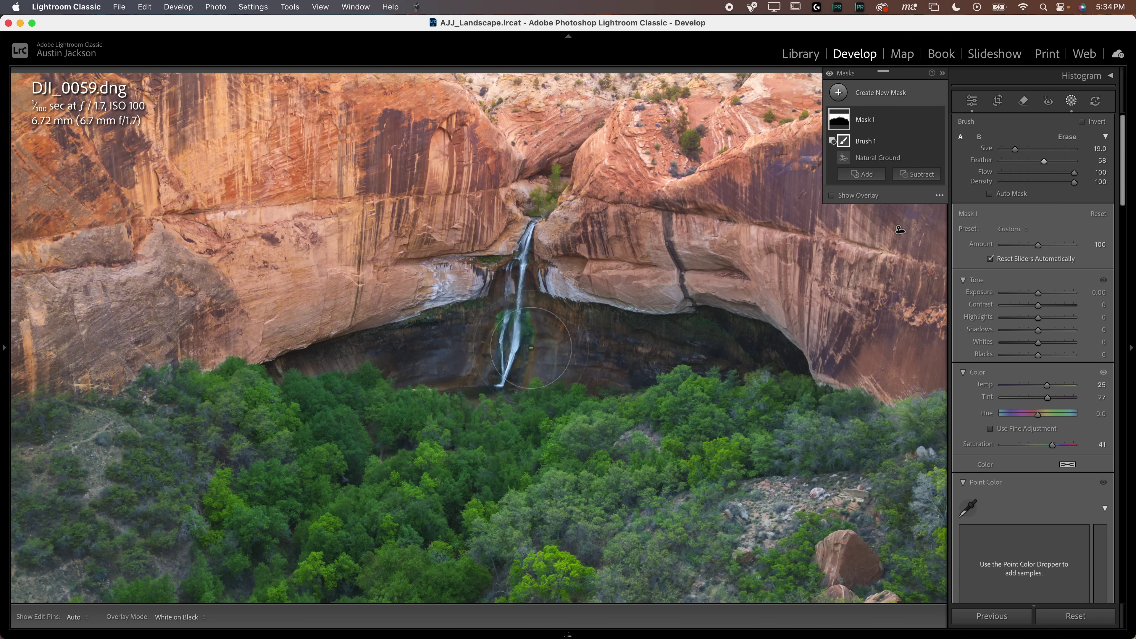
pyautogui.press('z')
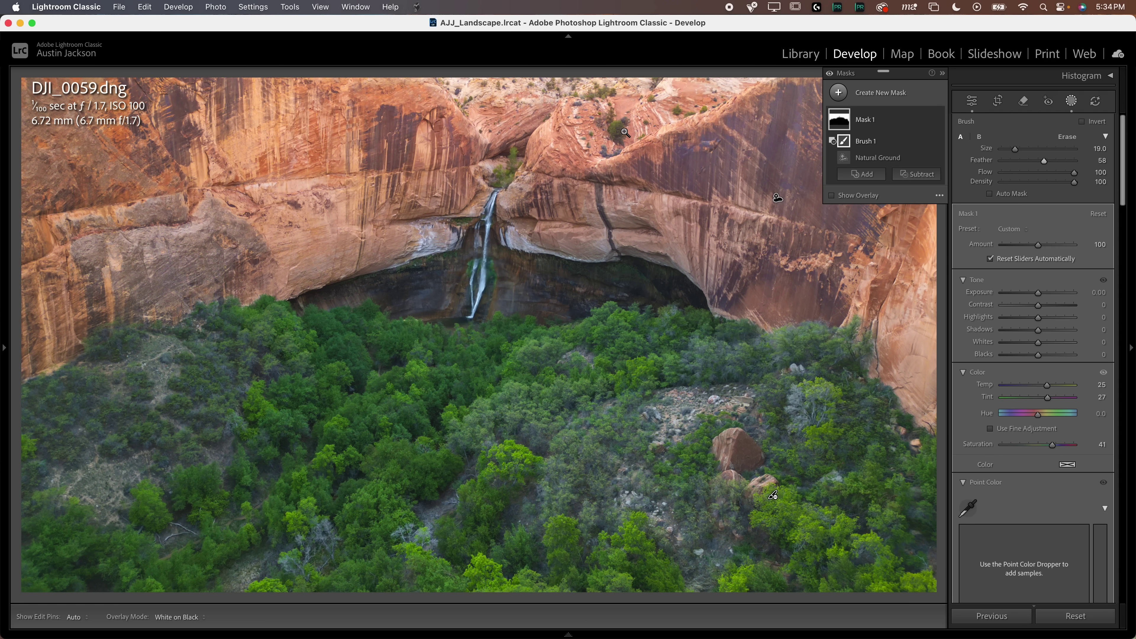
pyautogui.press('super+equal')
pyautogui.press('super+equal')
pyautogui.press('super+equal')
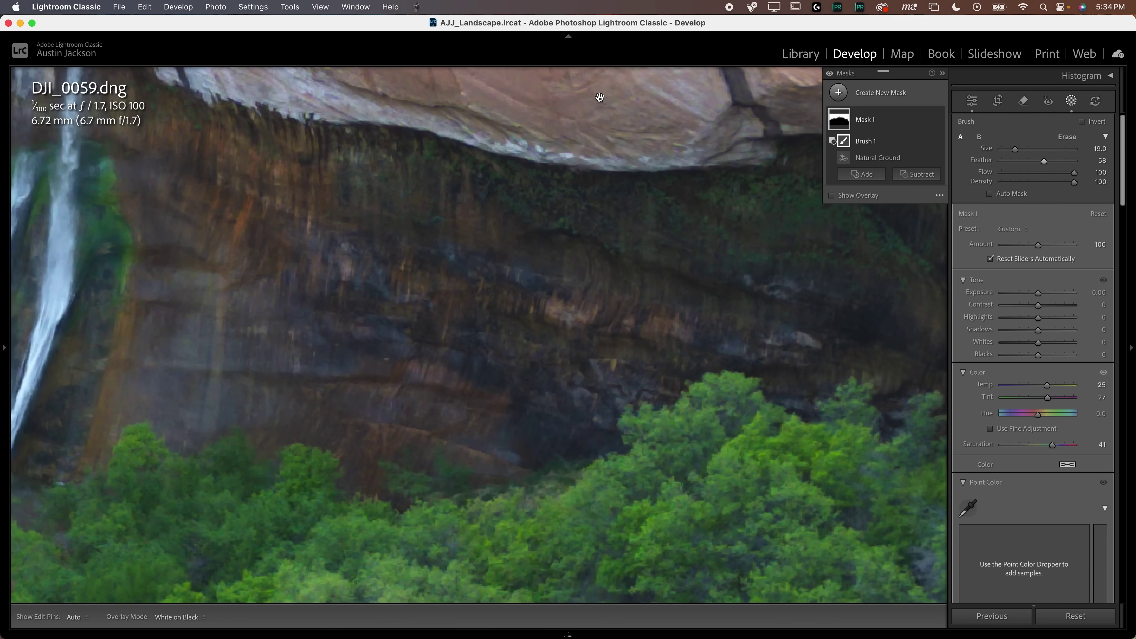
pyautogui.moveTo(599, 97); pyautogui.dragTo(643, 291)
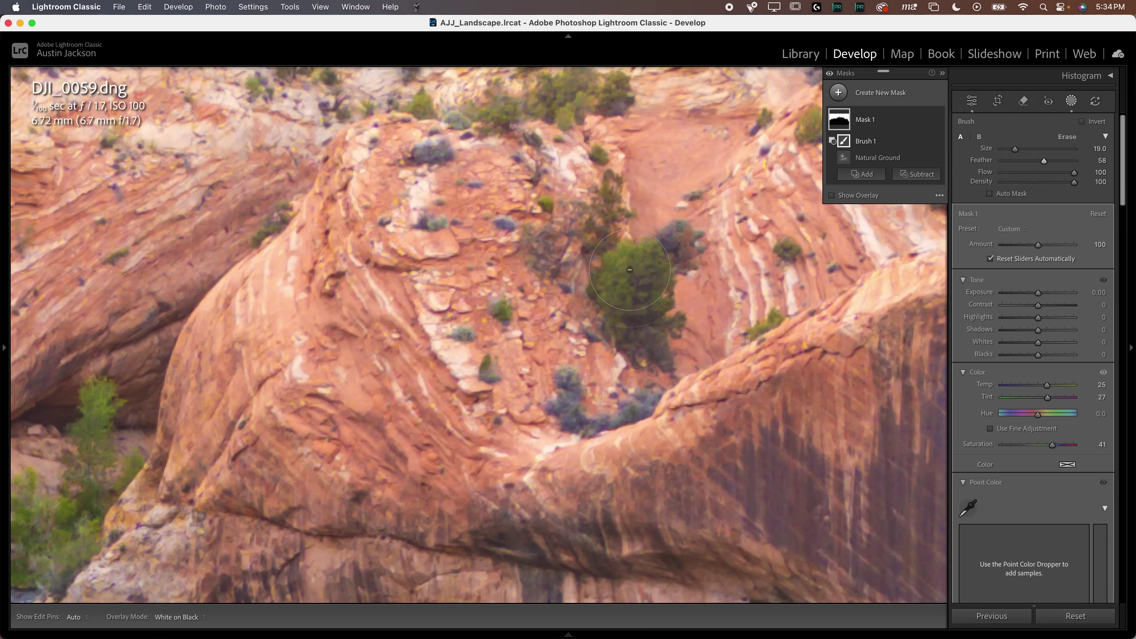
pyautogui.click(608, 289)
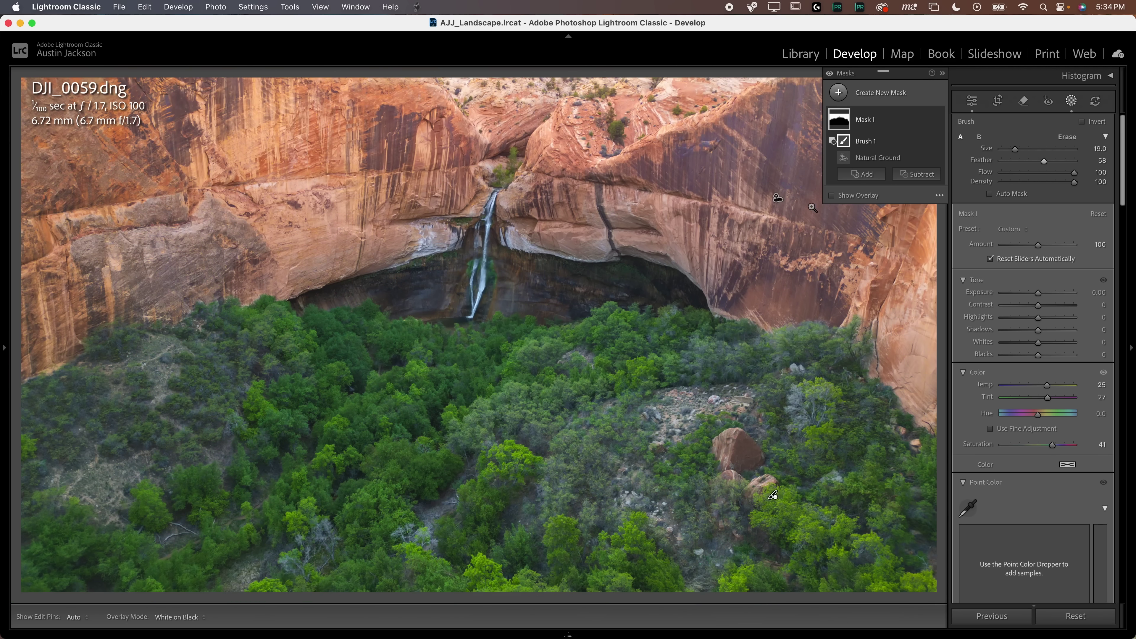
# - Subtract a Color Range sampled from the green foliage from Mask 1, with Refine set to 62
pyautogui.click(911, 175)
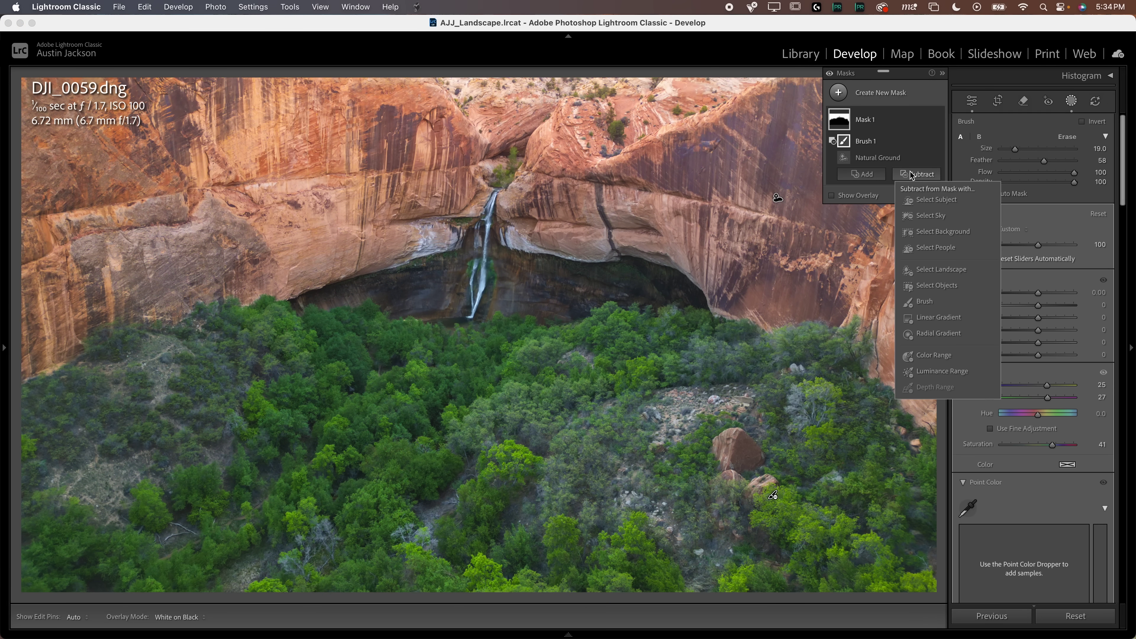
pyautogui.click(933, 355)
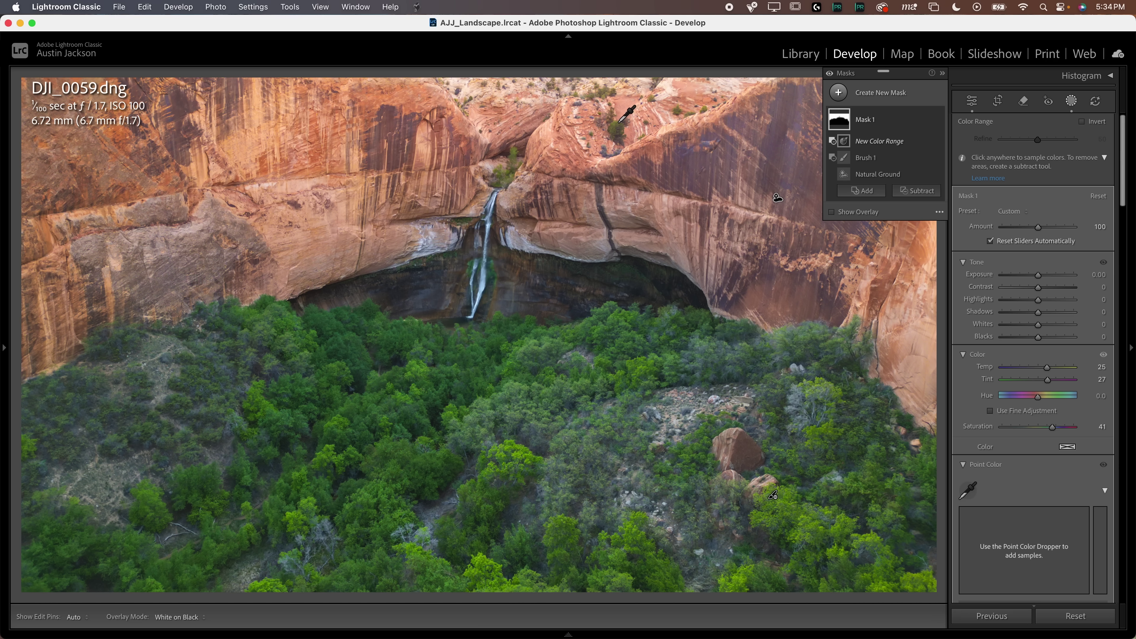
pyautogui.click(516, 151)
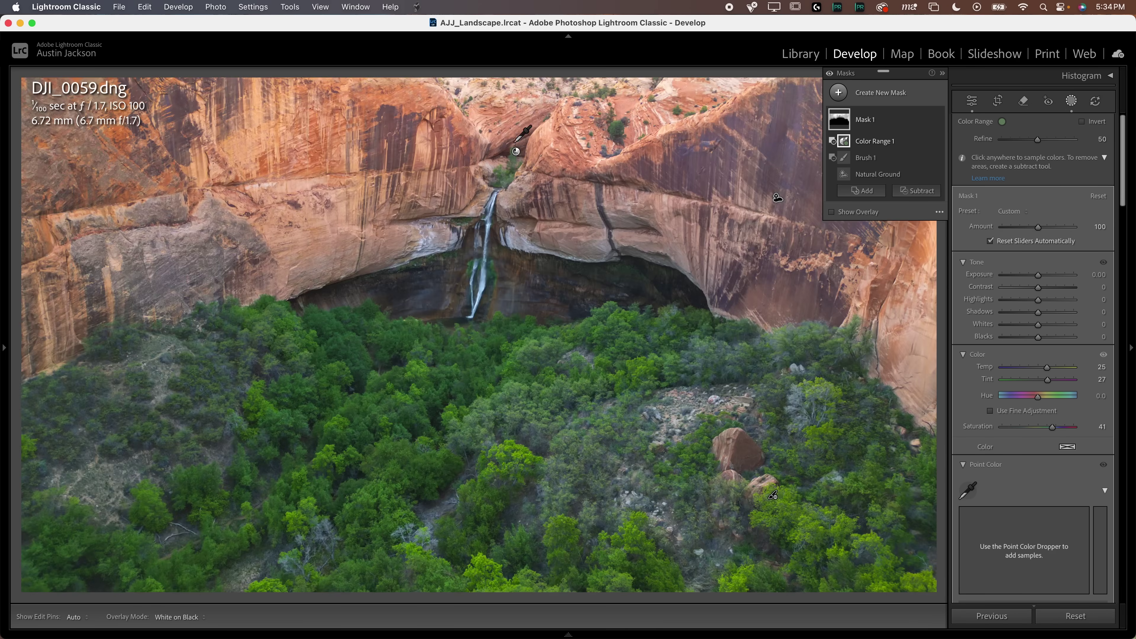
pyautogui.click(516, 151)
pyautogui.moveTo(1049, 140); pyautogui.dragTo(1061, 146)
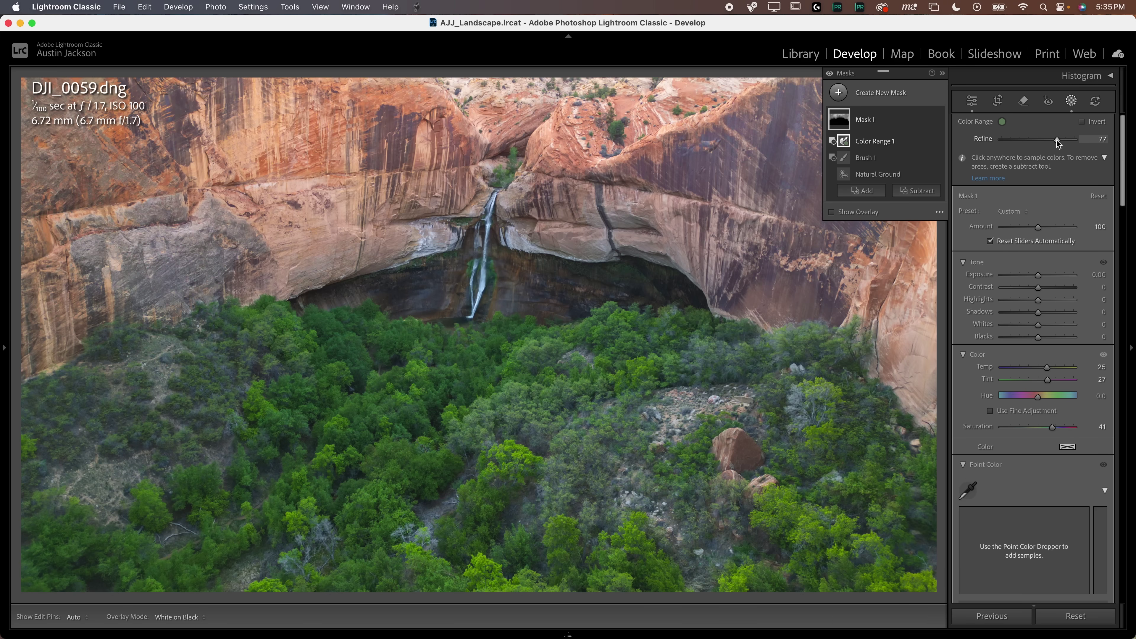
pyautogui.moveTo(1039, 140); pyautogui.dragTo(1044, 140)
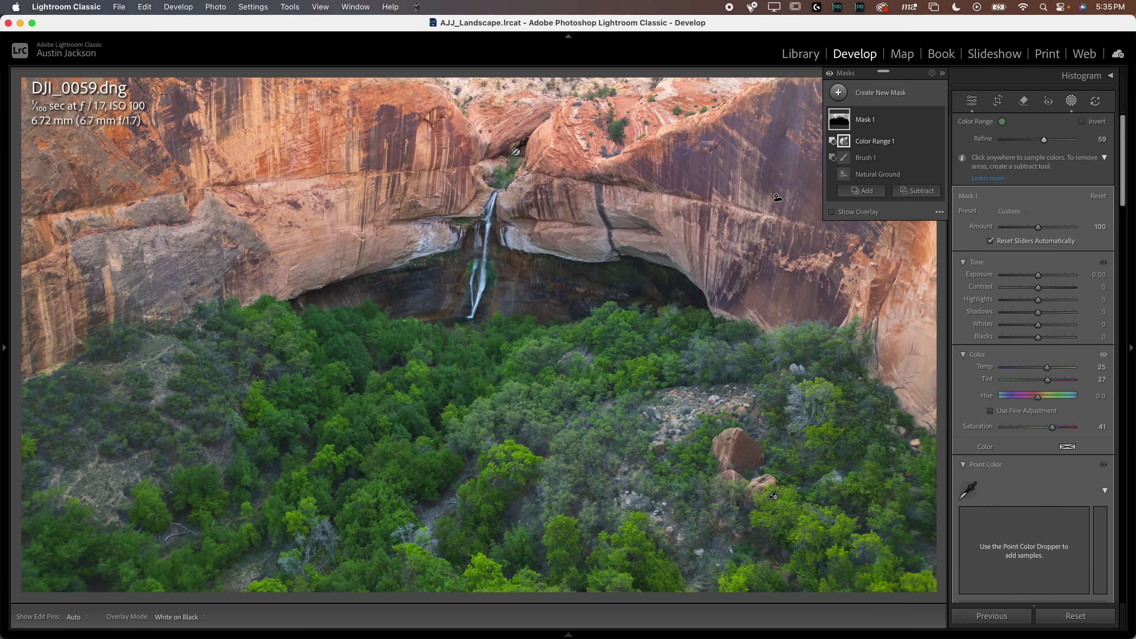
pyautogui.press('alt')
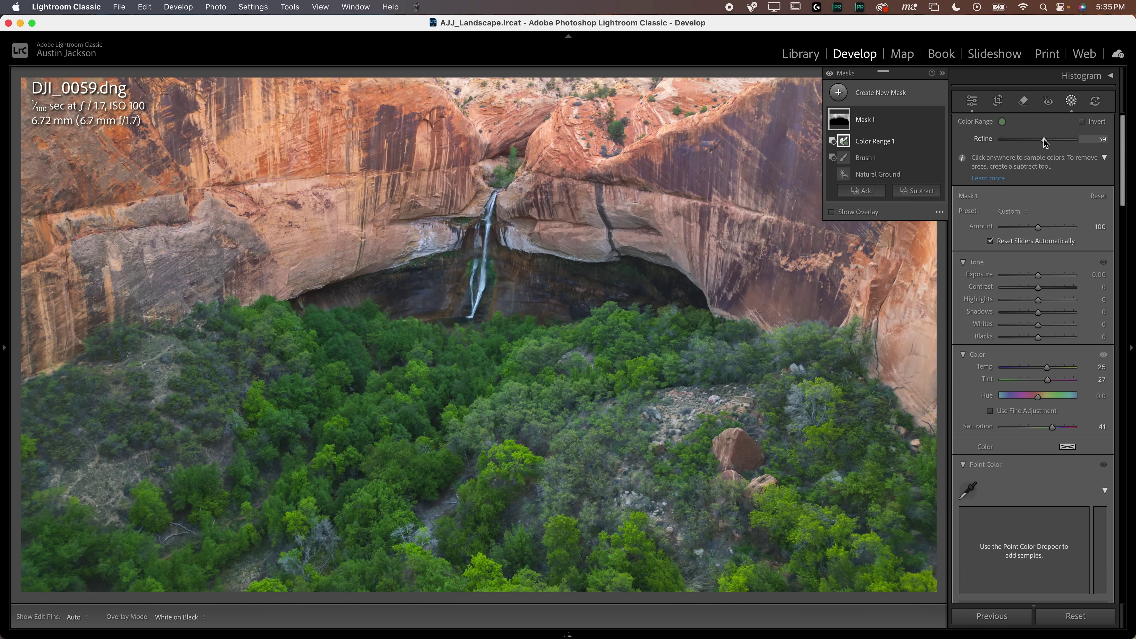
pyautogui.moveTo(1044, 140); pyautogui.dragTo(1038, 140)
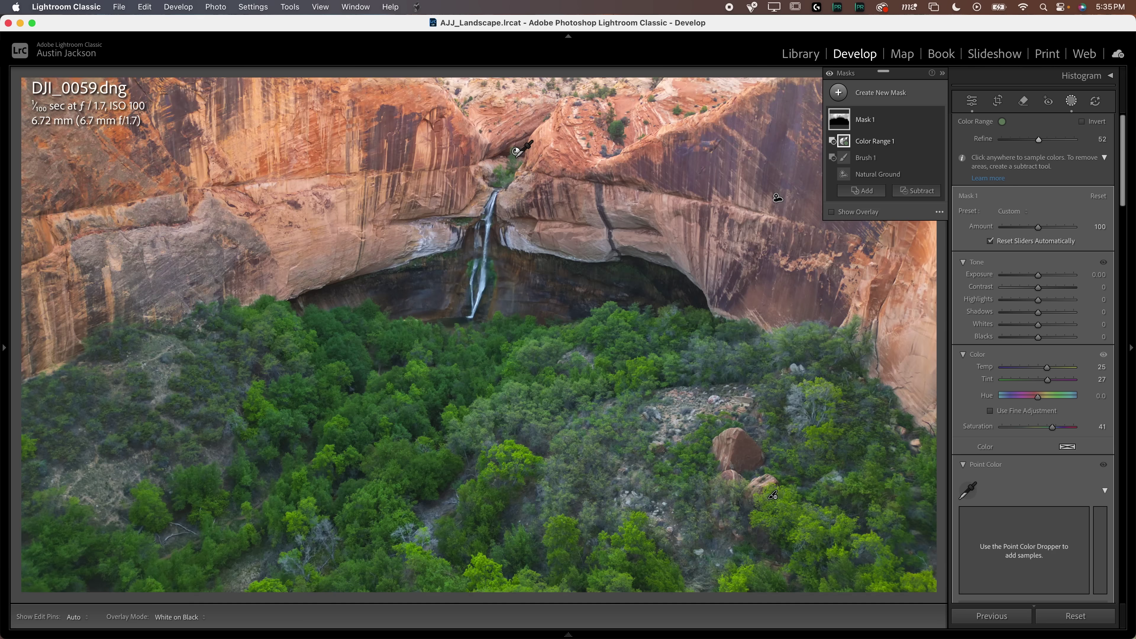
pyautogui.moveTo(847, 127)
# - Try darker Exposure and a warmer Hue on Mask 1, undoing the hue change
pyautogui.press('super+z')
pyautogui.moveTo(1039, 277); pyautogui.dragTo(1039, 277)
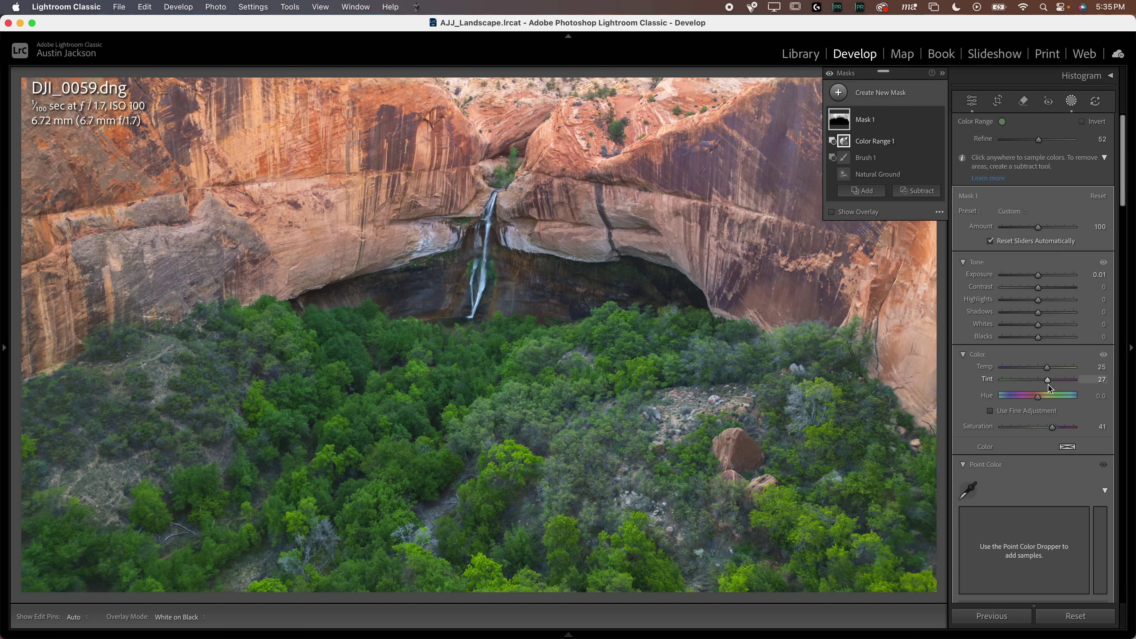
pyautogui.moveTo(1038, 398); pyautogui.dragTo(1040, 401)
pyautogui.press('super+z')
# - Shape Mask 1's tone curve into an S with points at 70→59 and 187→193
pyautogui.scroll(-10, 1047, 370)
pyautogui.scroll(-2, 1032, 446)
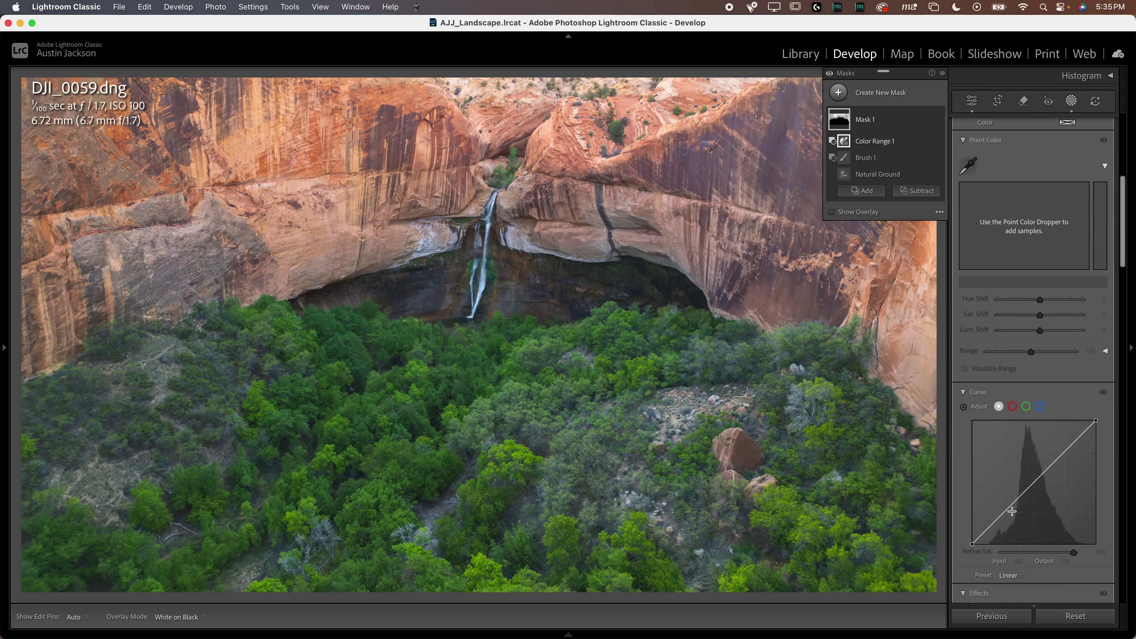
pyautogui.moveTo(1005, 518); pyautogui.dragTo(1005, 516)
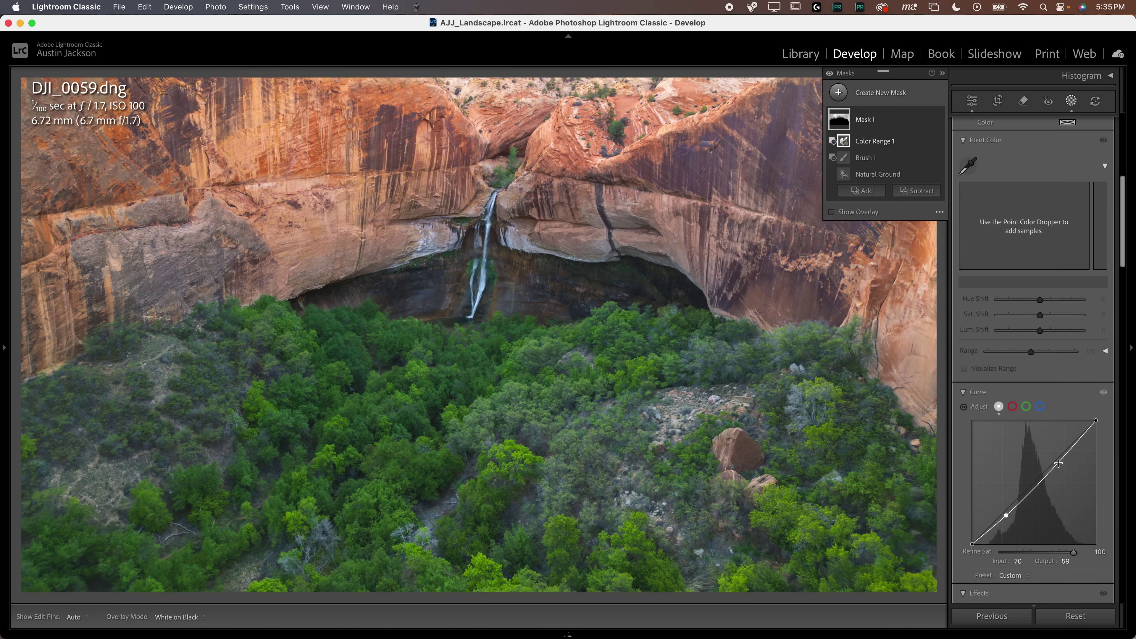
pyautogui.moveTo(1063, 455); pyautogui.dragTo(1063, 452)
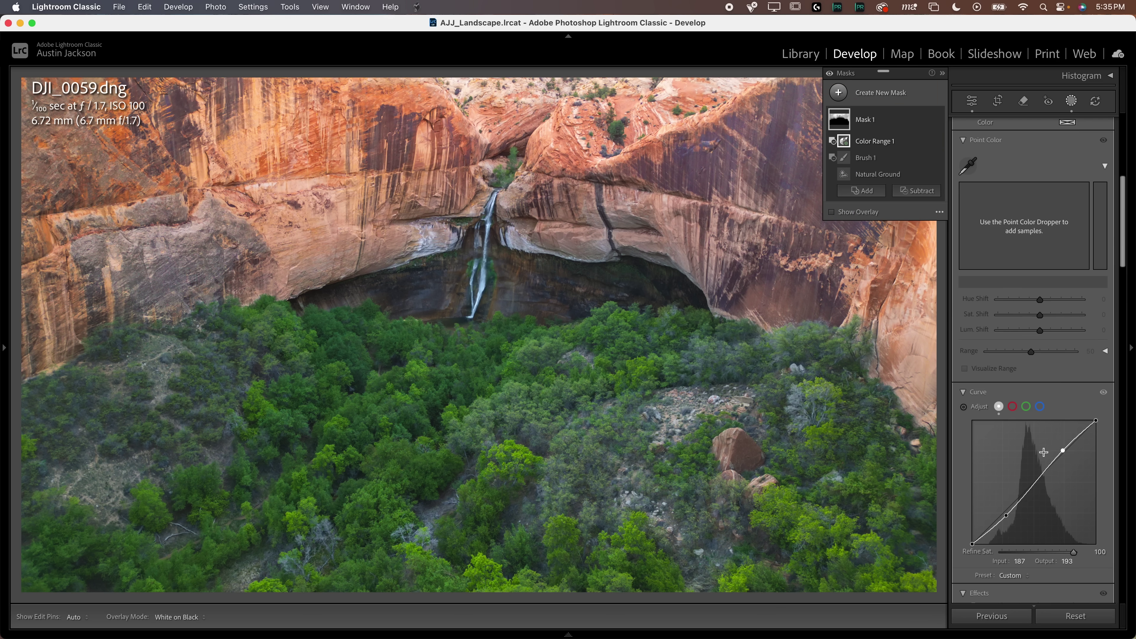
pyautogui.scroll(-7, 1022, 463)
pyautogui.scroll(10, 1023, 462)
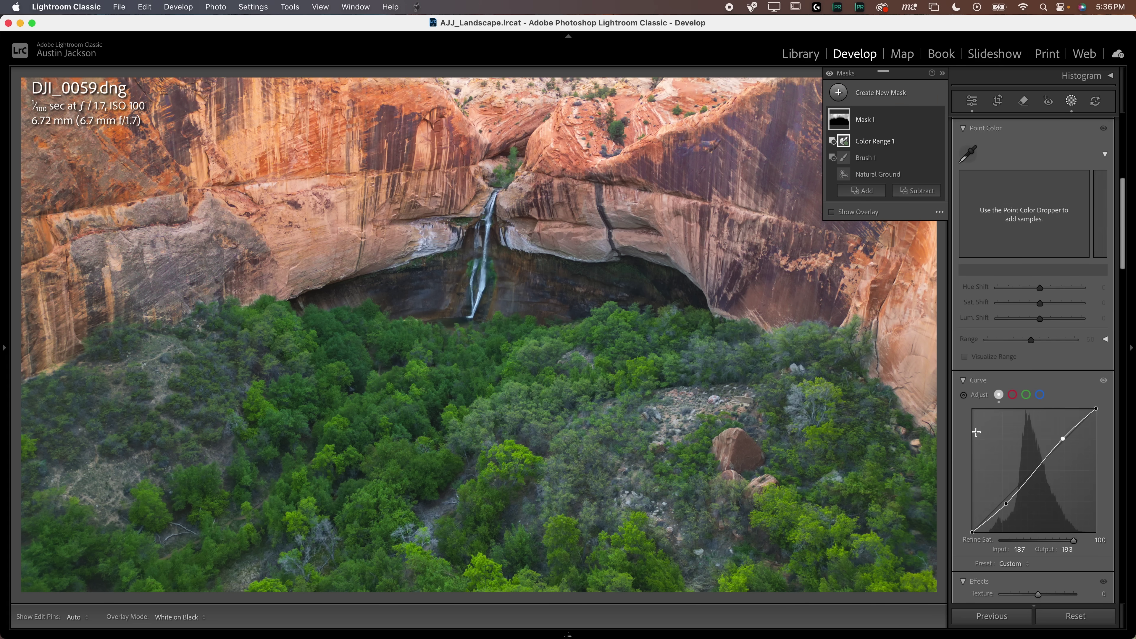
# - Sample the right cliff's purple tone and set Sat. Shift −100 and Hue Shift −15
pyautogui.click(968, 258)
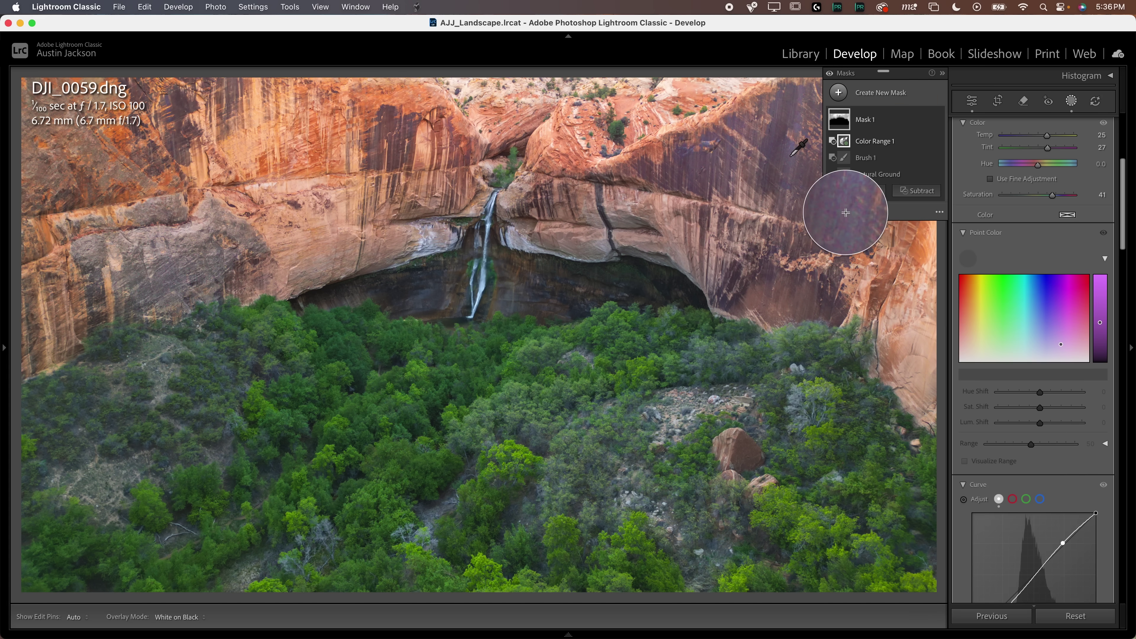
pyautogui.click(845, 213)
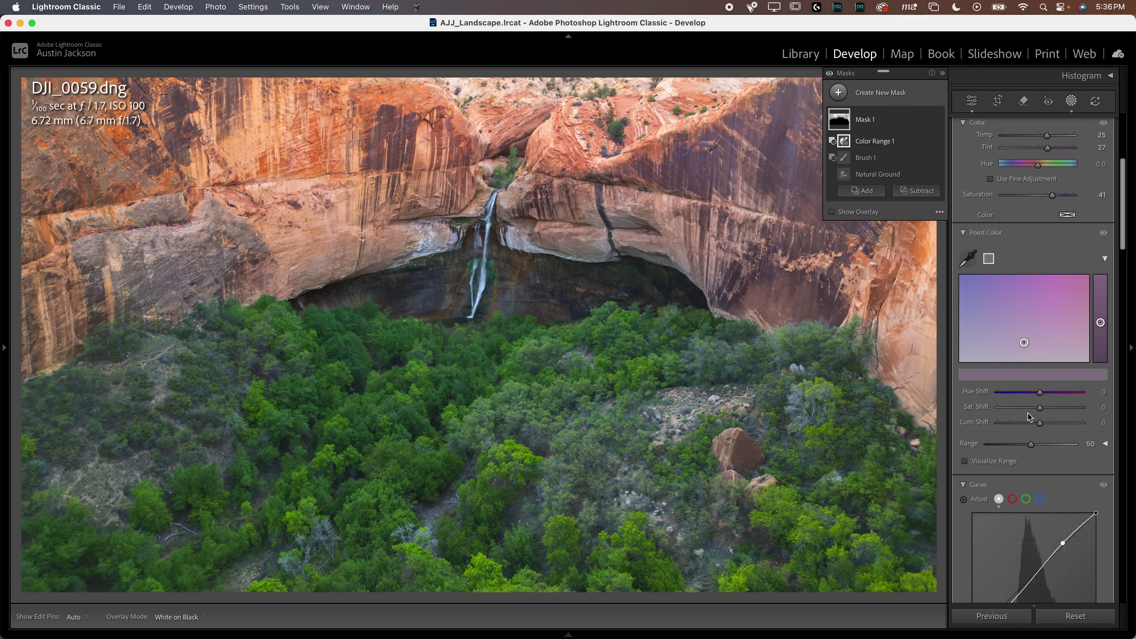
pyautogui.moveTo(1040, 407); pyautogui.dragTo(1054, 446)
pyautogui.moveTo(1038, 396); pyautogui.dragTo(1033, 396)
pyautogui.scroll(10, 1015, 408)
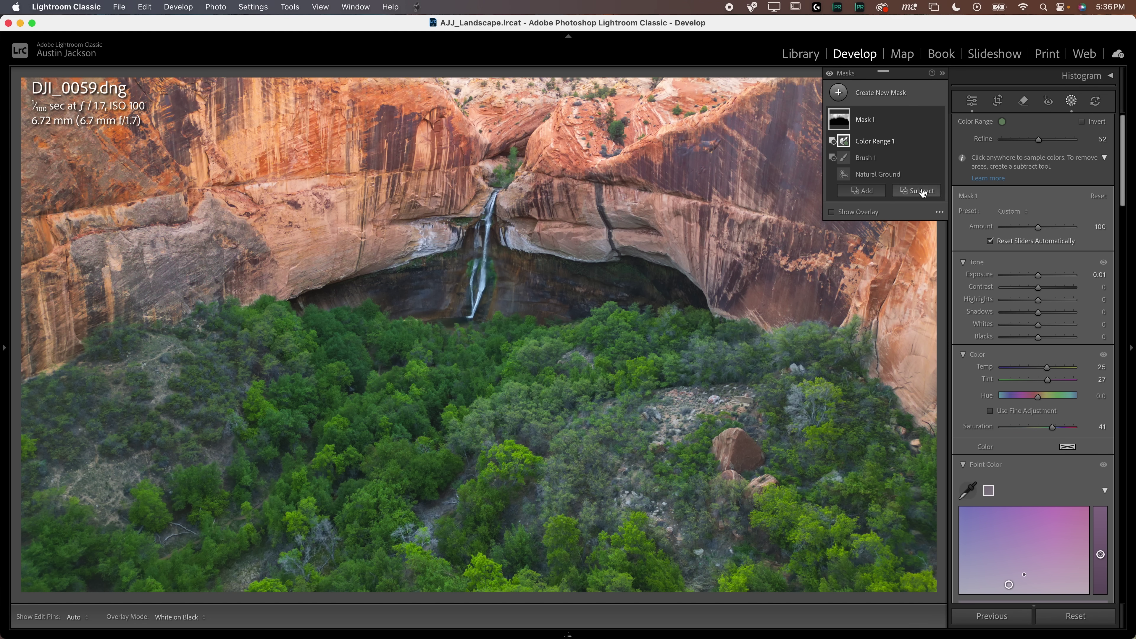
# - Lower Mask 1's Saturation to 29 and Temp to 17, and give the sampled orange rock Sat. Shift −12
pyautogui.moveTo(1053, 429); pyautogui.dragTo(1048, 428)
pyautogui.moveTo(1048, 371); pyautogui.dragTo(1044, 372)
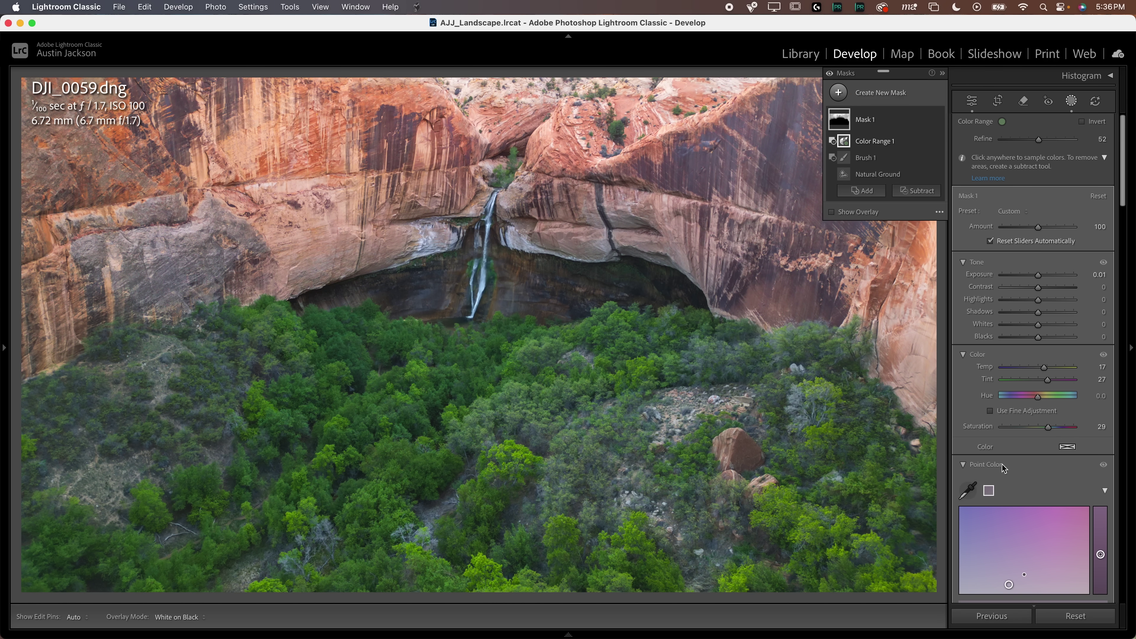
pyautogui.click(974, 493)
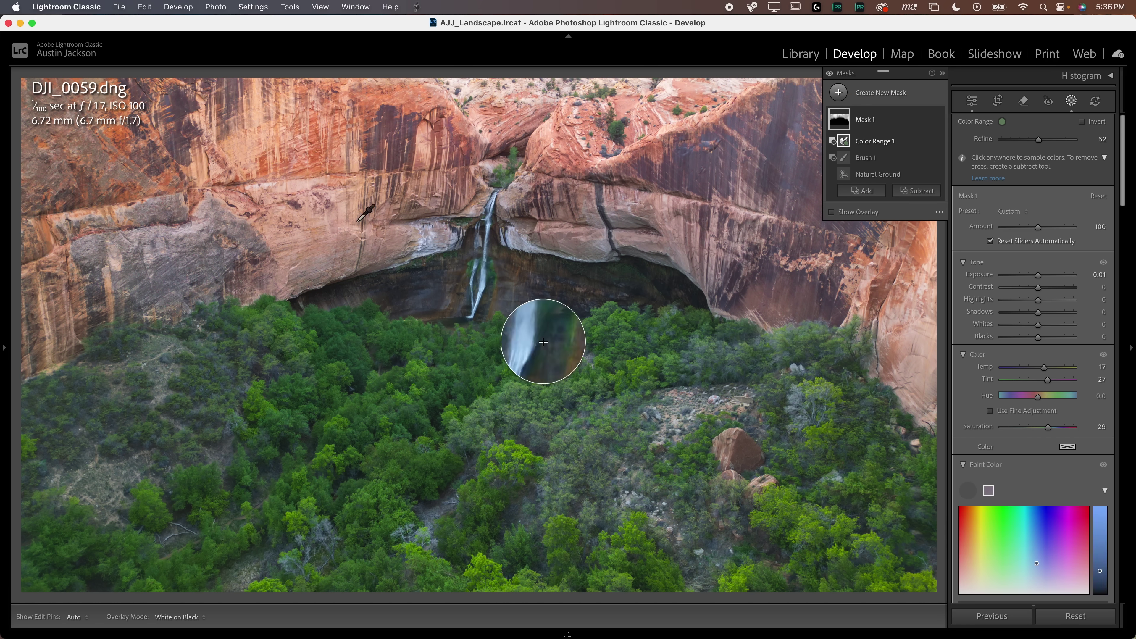
pyautogui.click(371, 212)
pyautogui.scroll(-4, 1082, 464)
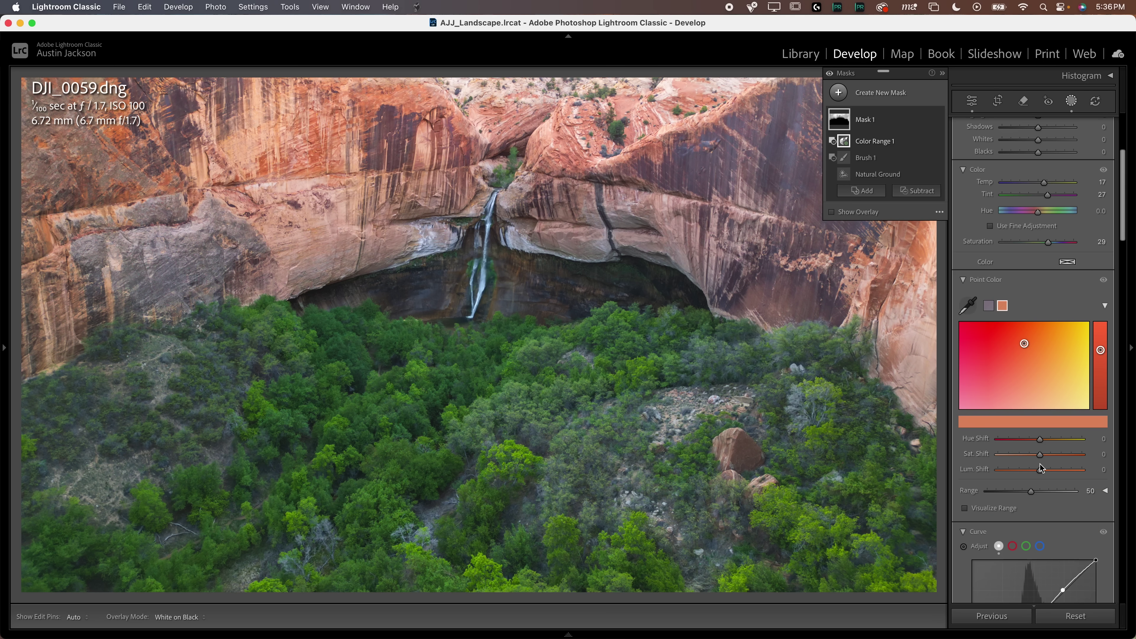
pyautogui.moveTo(1040, 454); pyautogui.dragTo(1036, 459)
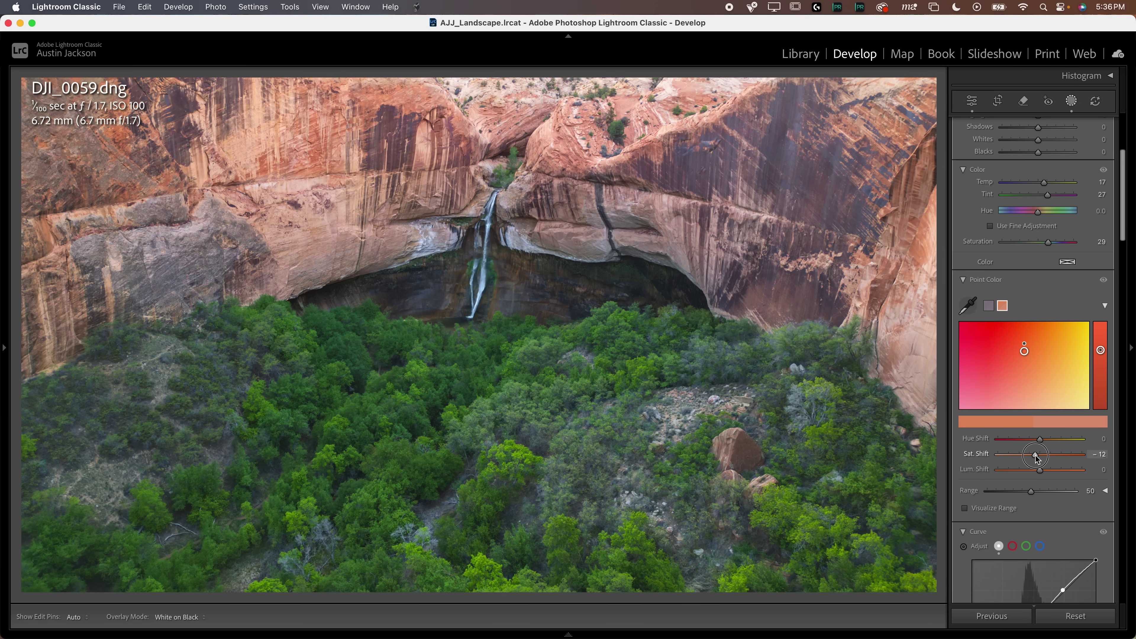
pyautogui.click(971, 107)
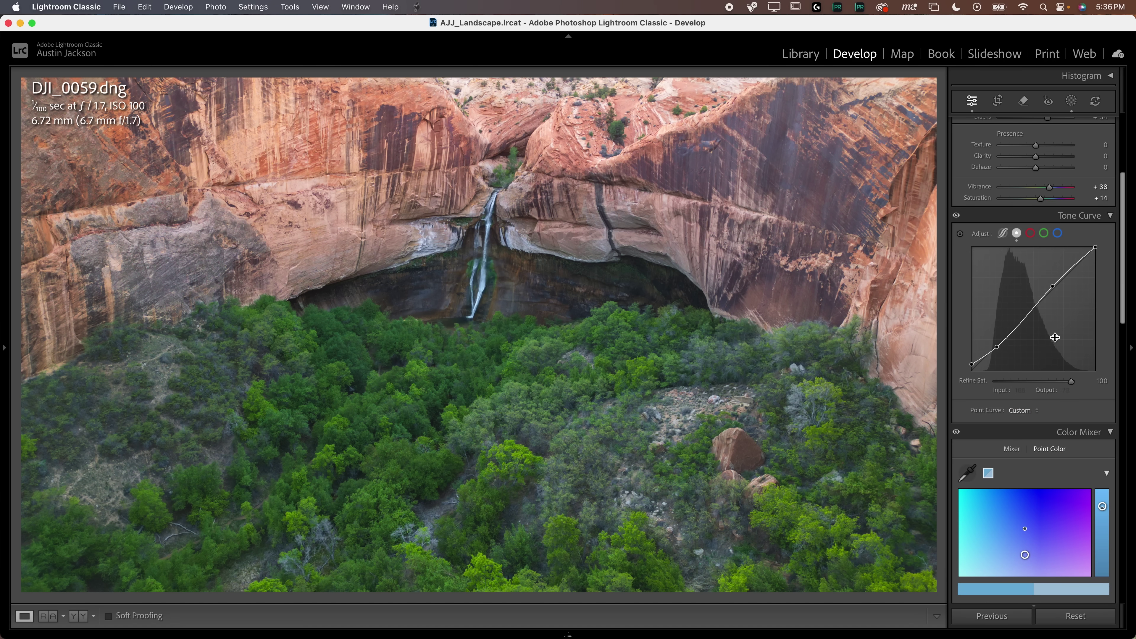
pyautogui.scroll(4, 1054, 338)
pyautogui.click(1071, 101)
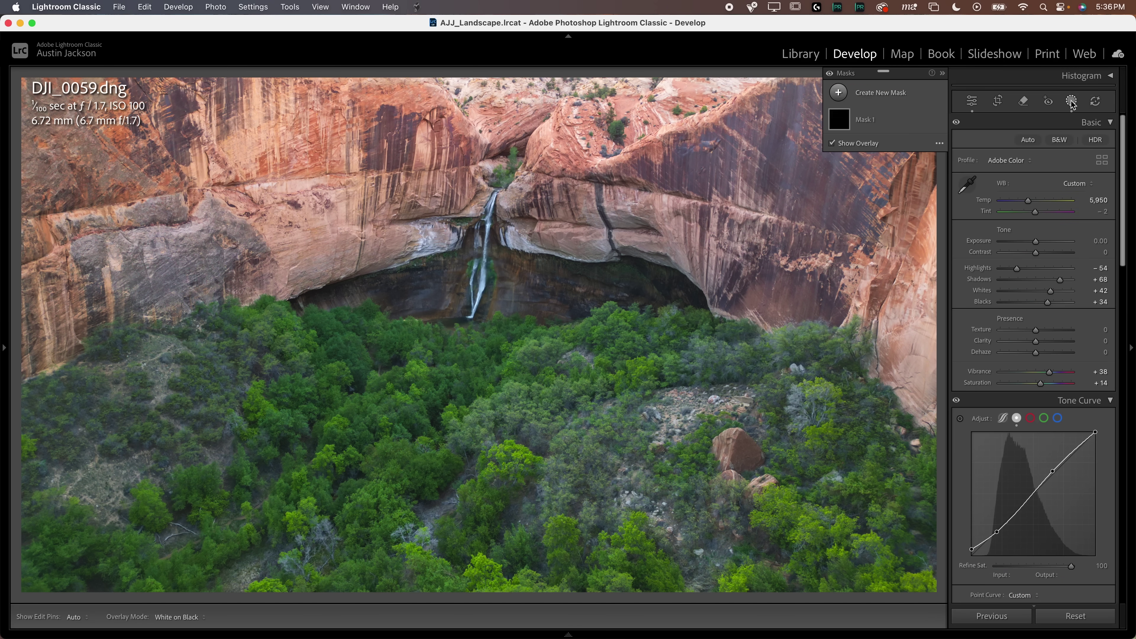